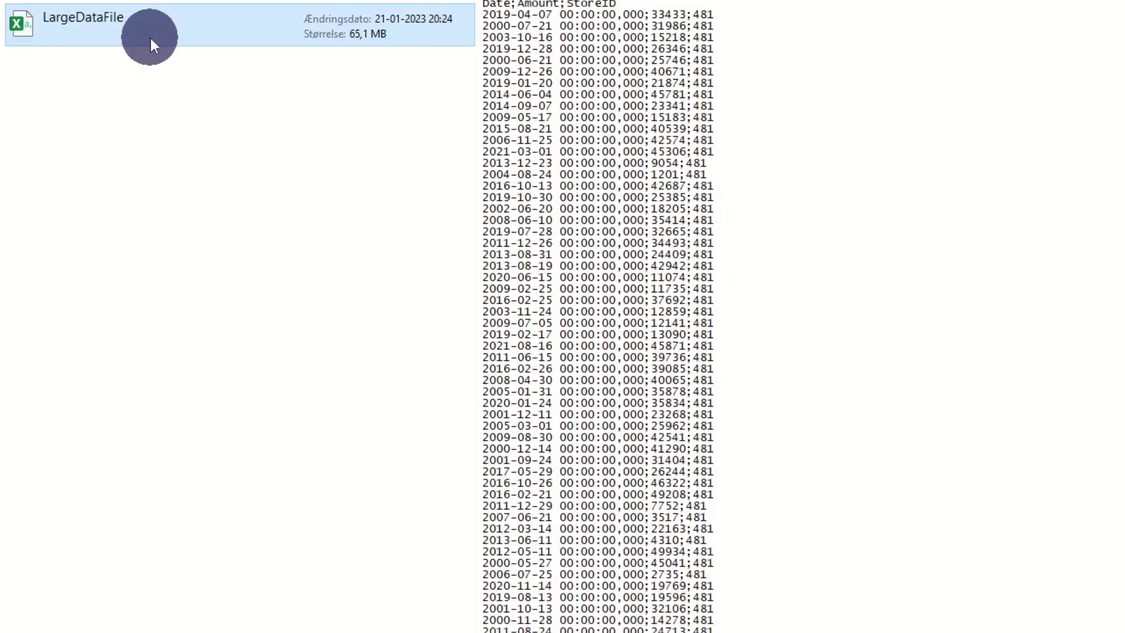
- Open LargeDataFile.csv from File Explorer, which launches Excel on a blank Book1 workbook
{"action": "double_click", "coordinate": [150, 31]}
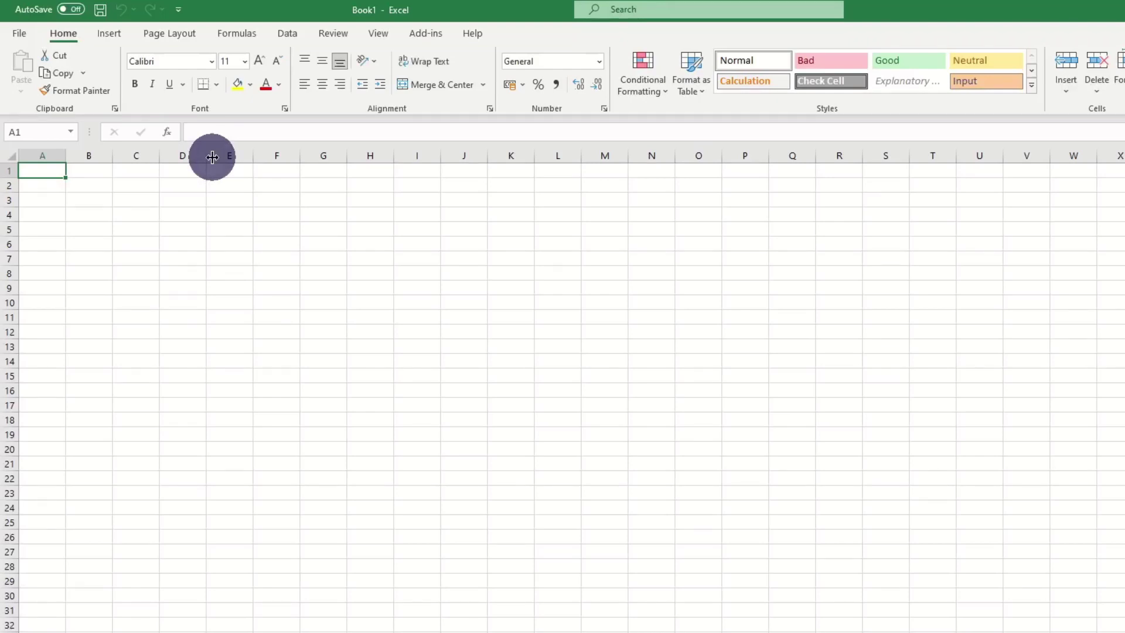
- Import LargeDataFile.csv via Get Data From Text/CSV to preview its semicolon-separated Date, Amount, StoreID data
{"action": "left_click", "coordinate": [291, 34]}
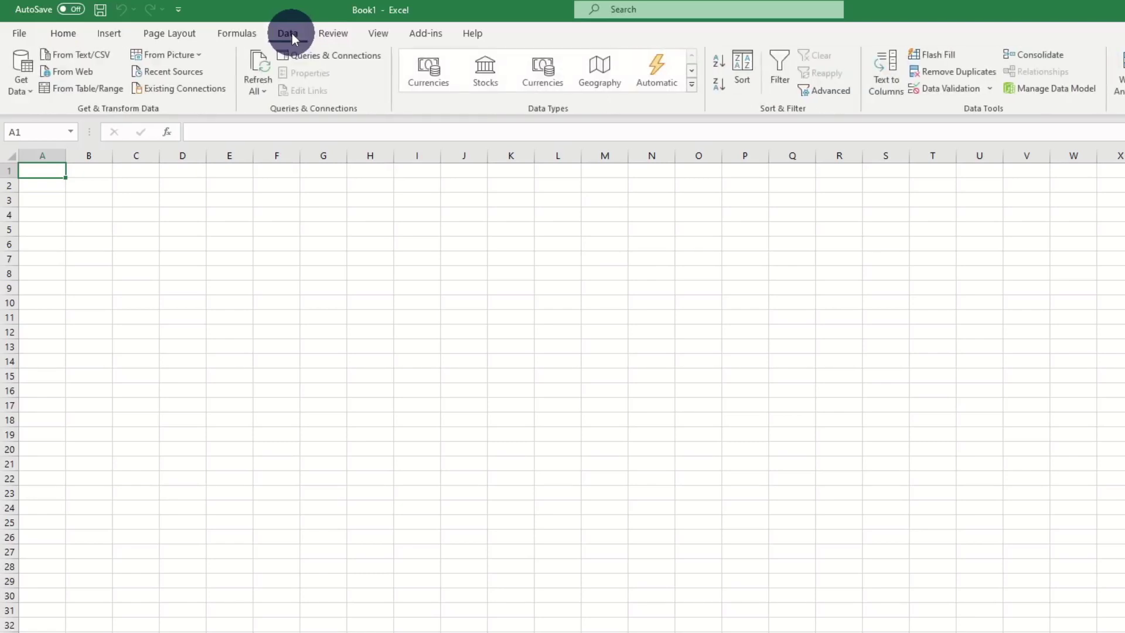
{"action": "left_click", "coordinate": [20, 90]}
{"action": "mouse_move", "coordinate": [65, 111]}
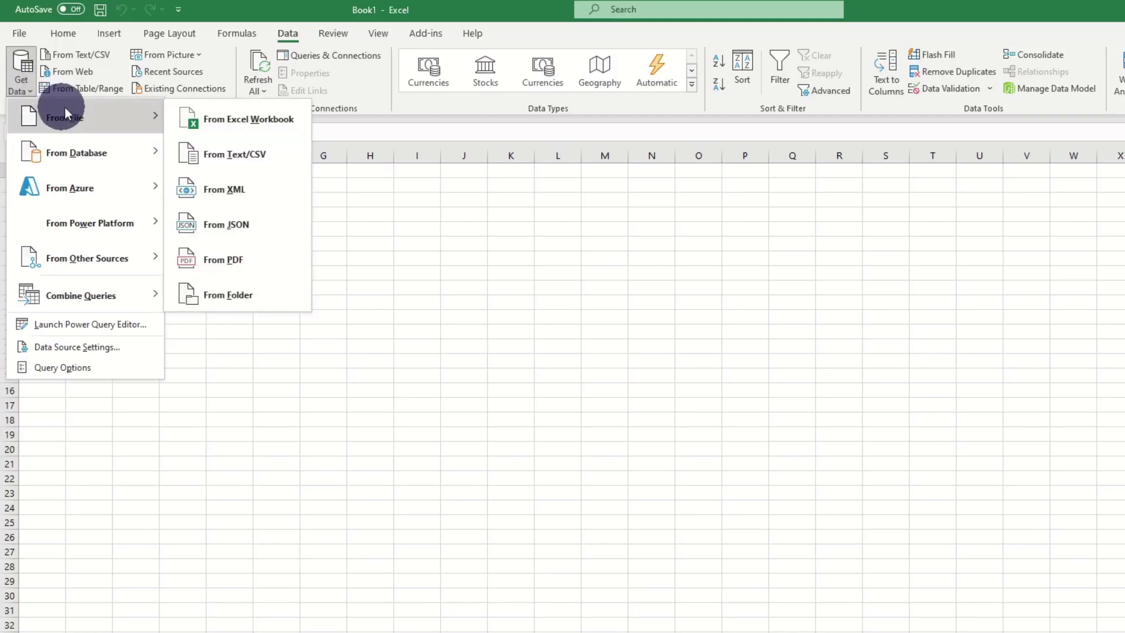
{"action": "left_click", "coordinate": [227, 150]}
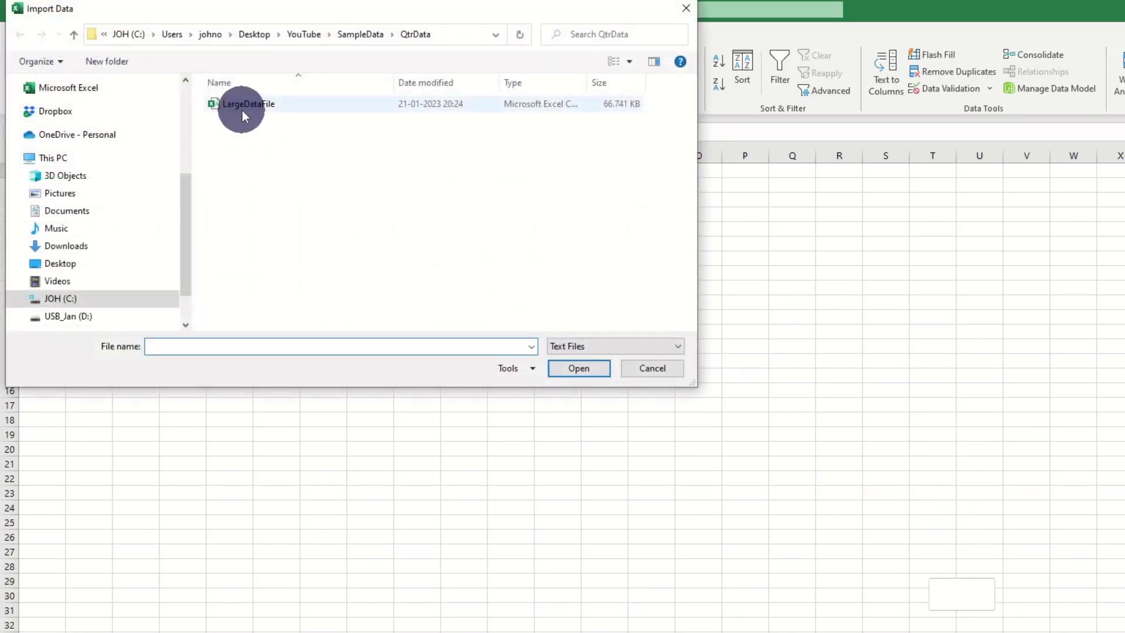
{"action": "left_click", "coordinate": [242, 111]}
{"action": "double_click", "coordinate": [242, 111]}
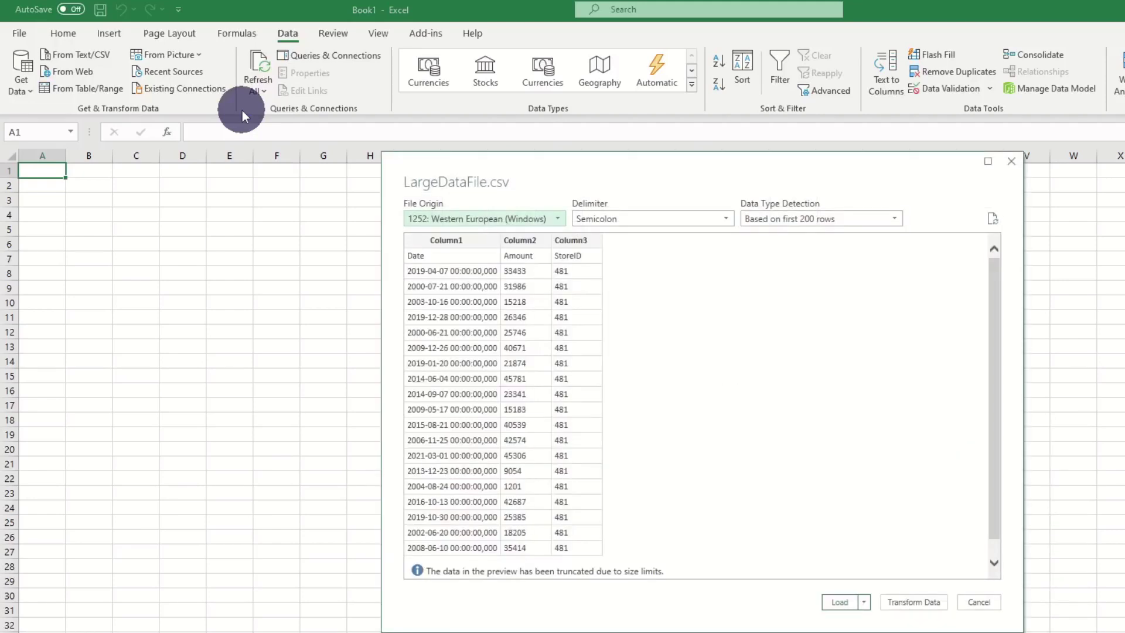
- Choose Transform Data for LargeDataFile.csv instead of loading it directly
{"action": "left_click", "coordinate": [838, 602]}
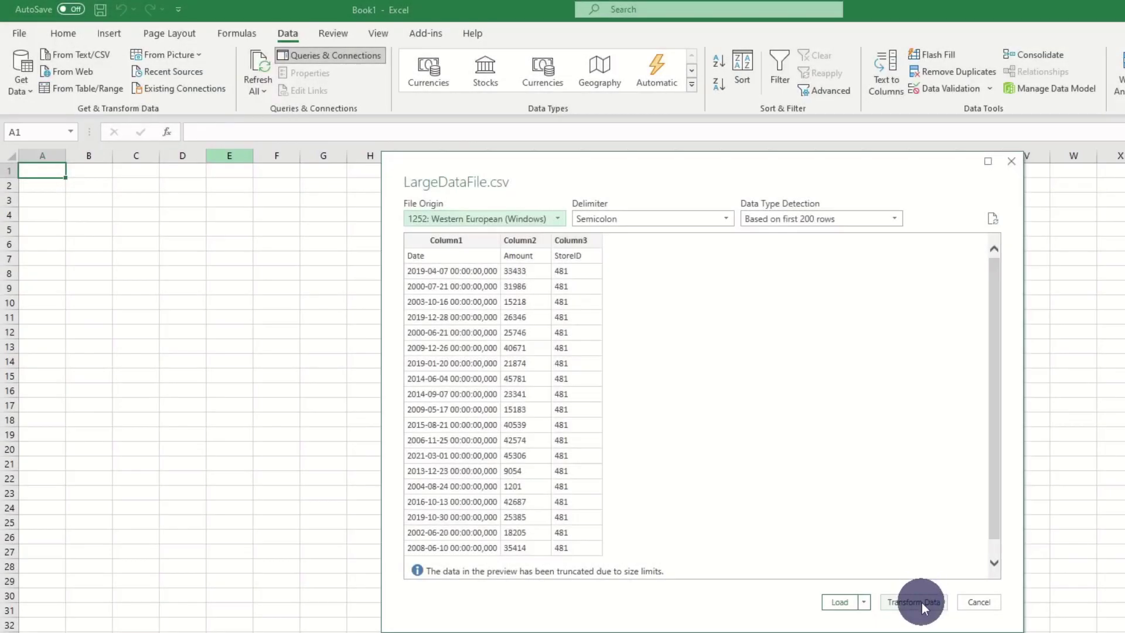
{"action": "left_click", "coordinate": [922, 603]}
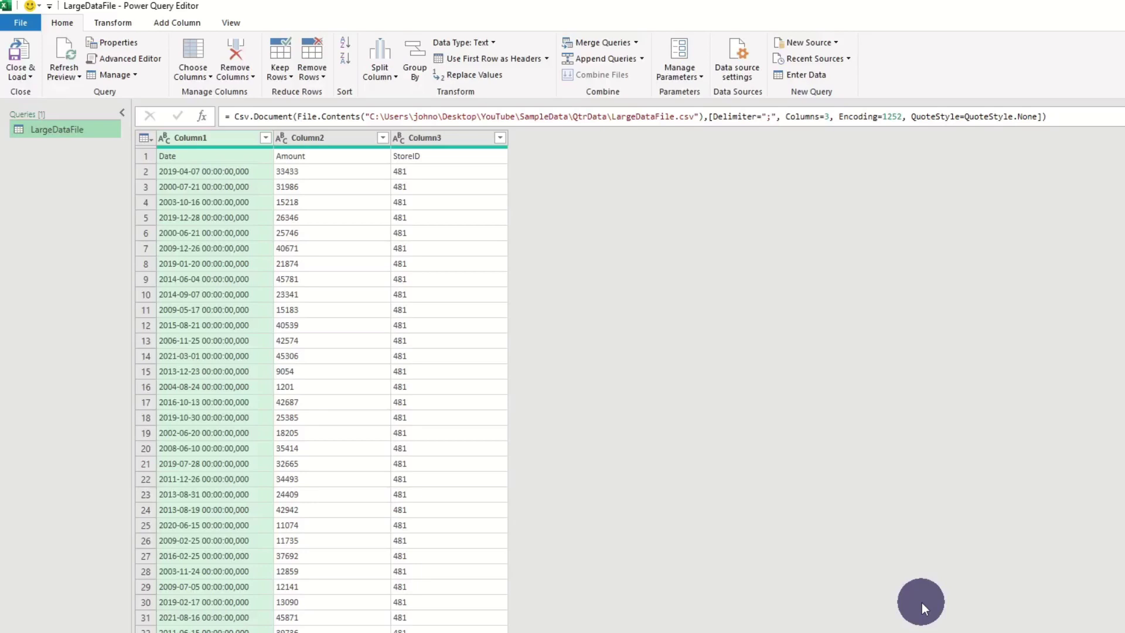
- Promote the first row to headers and keep only the text before the space in Date
{"action": "left_click", "coordinate": [112, 24]}
{"action": "left_click", "coordinate": [70, 42]}
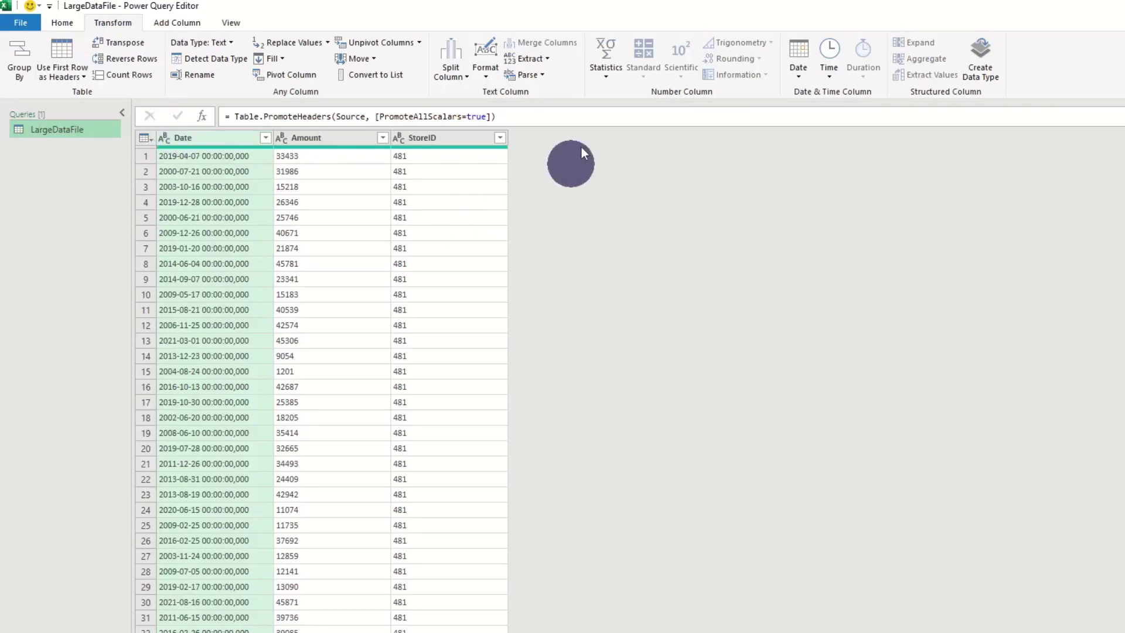
{"action": "left_click", "coordinate": [551, 59]}
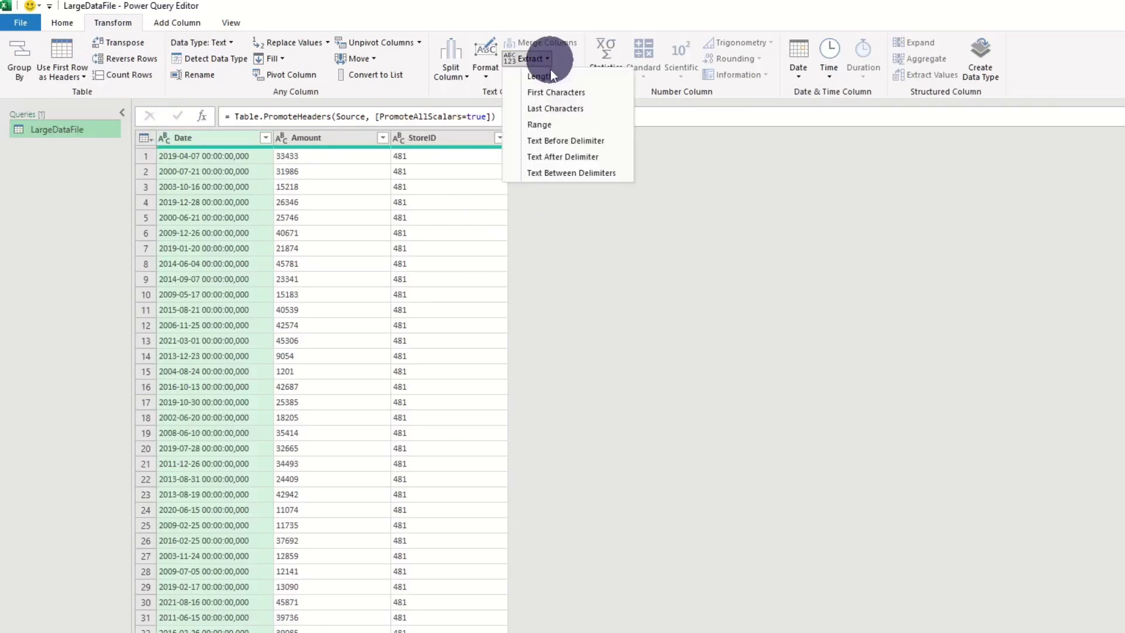
{"action": "left_click", "coordinate": [582, 143]}
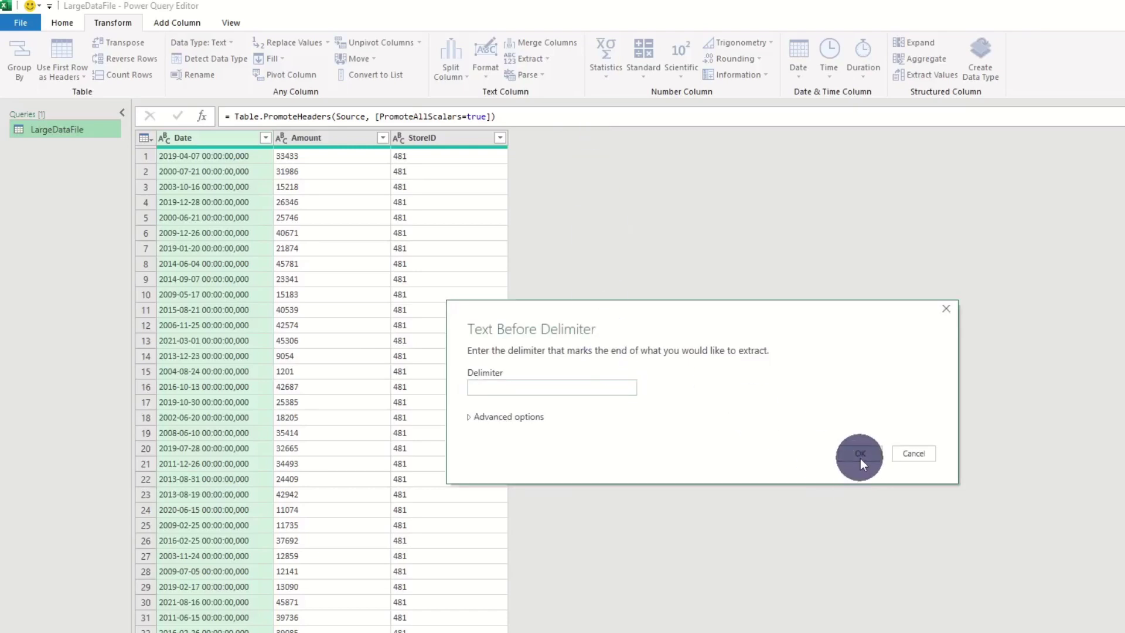
{"action": "left_click", "coordinate": [860, 455]}
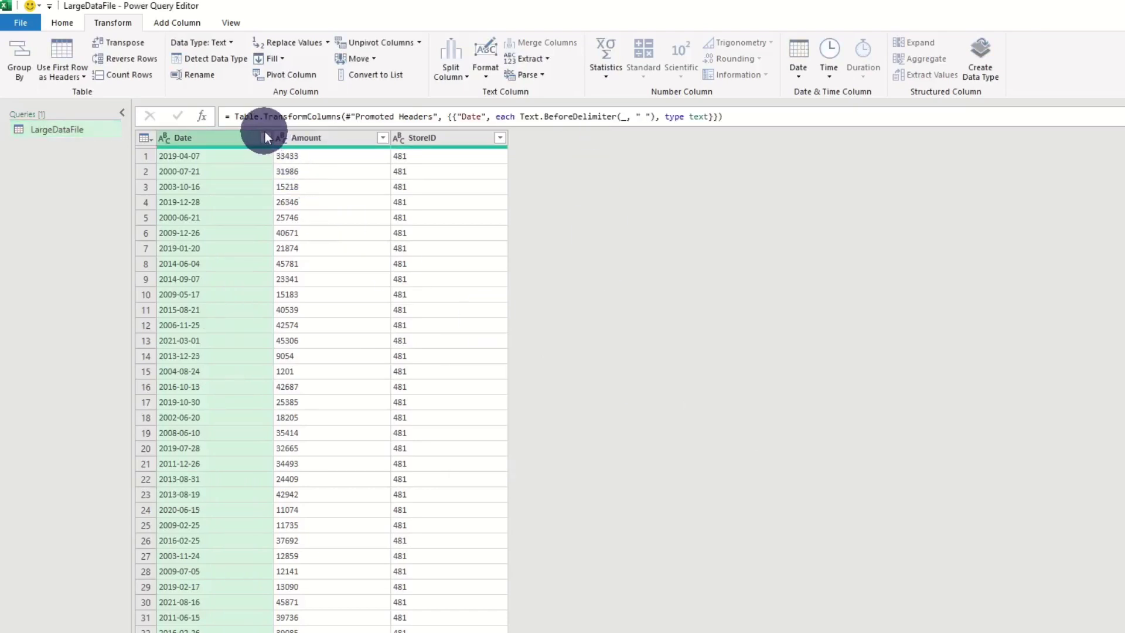
- Detect data types for all columns and add a Quarter of Year column from Date
{"action": "key", "text": "ctrl+a"}
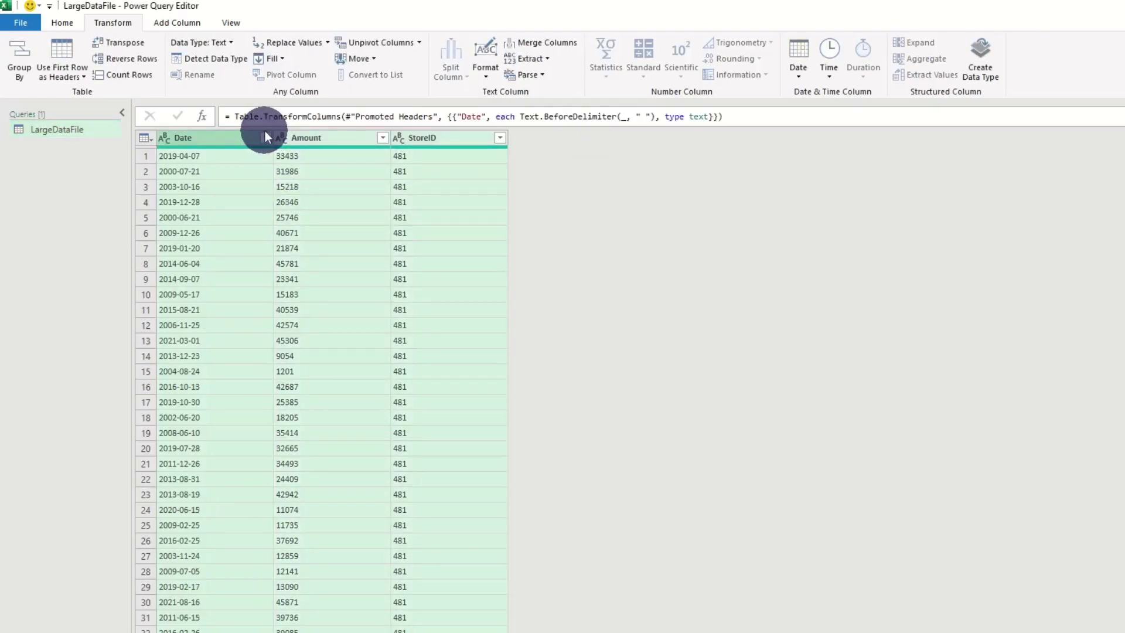
{"action": "left_click", "coordinate": [223, 63]}
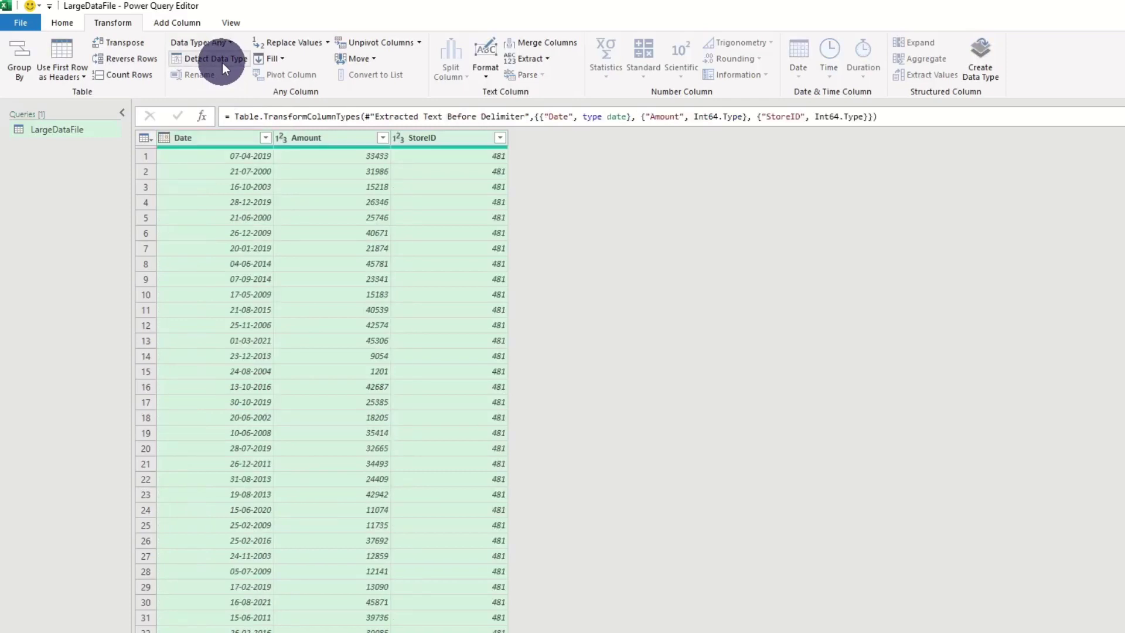
{"action": "left_click", "coordinate": [195, 136]}
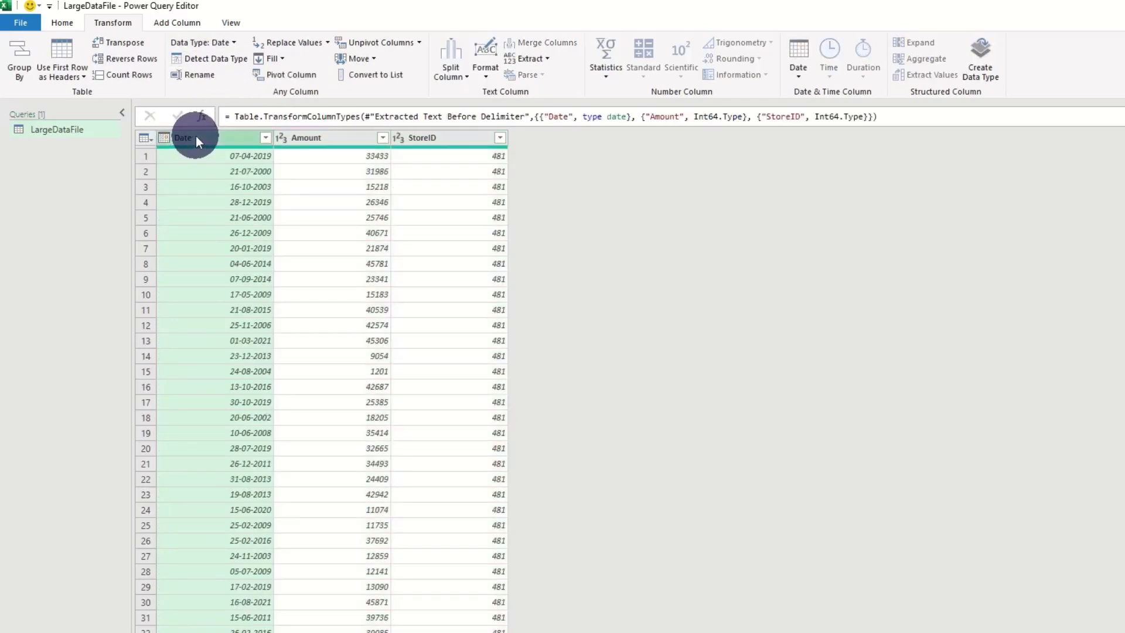
{"action": "left_click", "coordinate": [178, 22]}
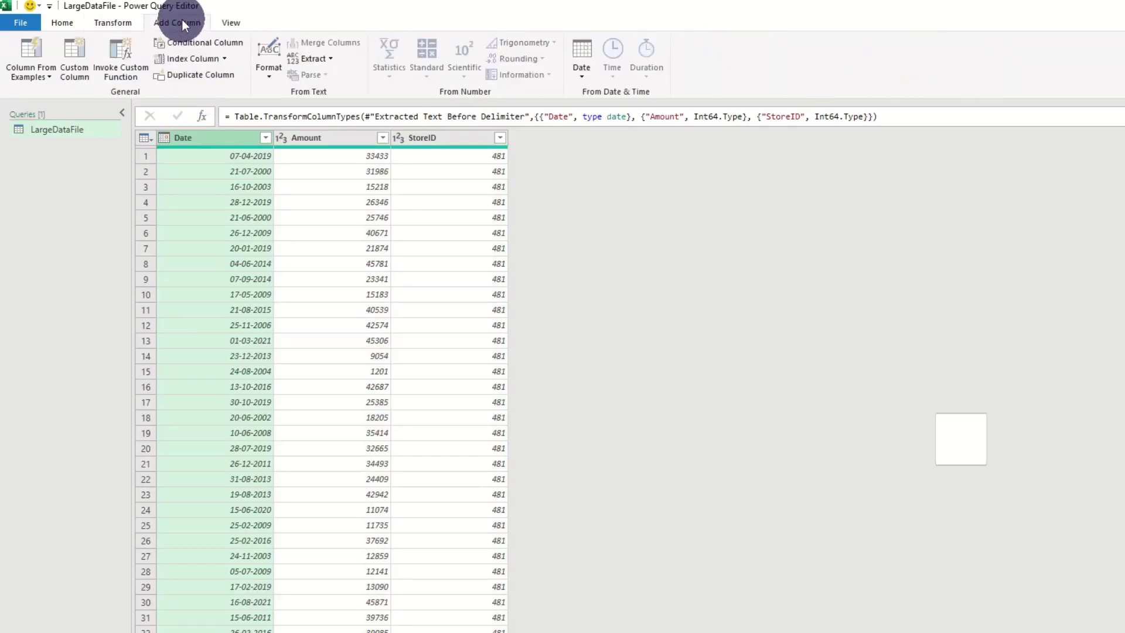
{"action": "left_click", "coordinate": [582, 71]}
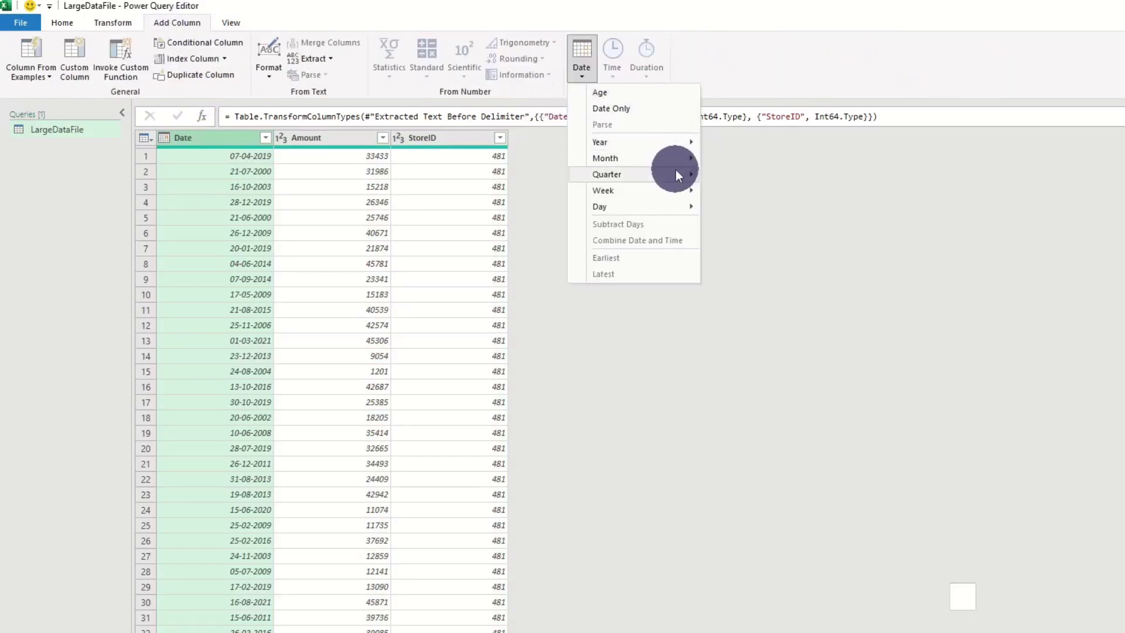
{"action": "mouse_move", "coordinate": [676, 170]}
{"action": "left_click", "coordinate": [727, 176]}
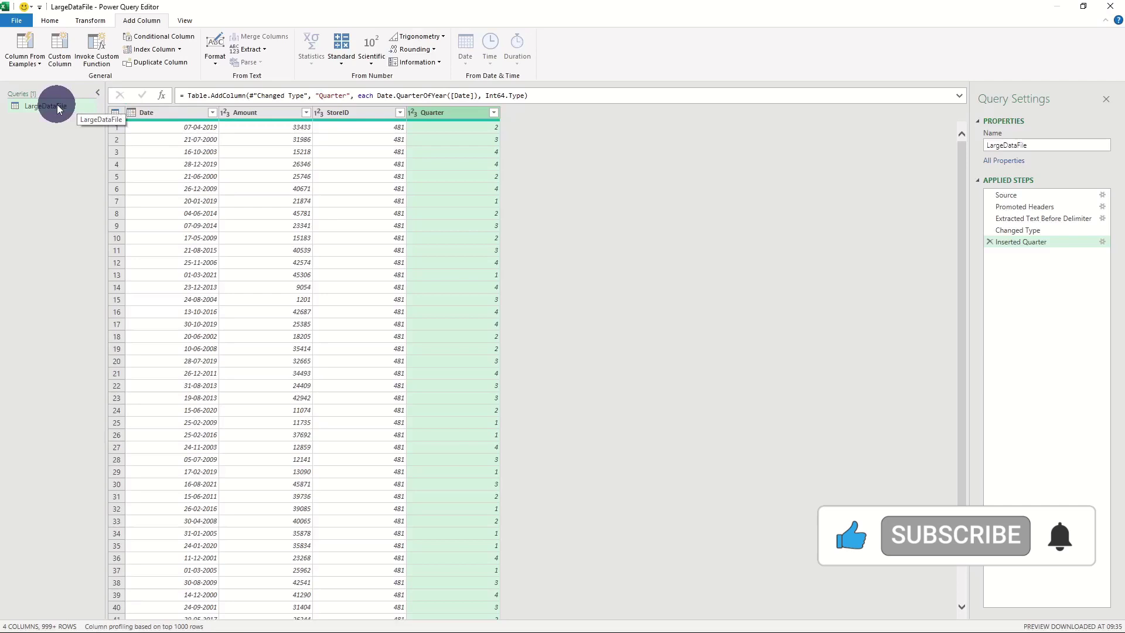
- Rename the query to Qtr_1&2 and duplicate it as Qtr_3&4
{"action": "double_click", "coordinate": [1049, 145]}
{"action": "type", "text": "Qt"}
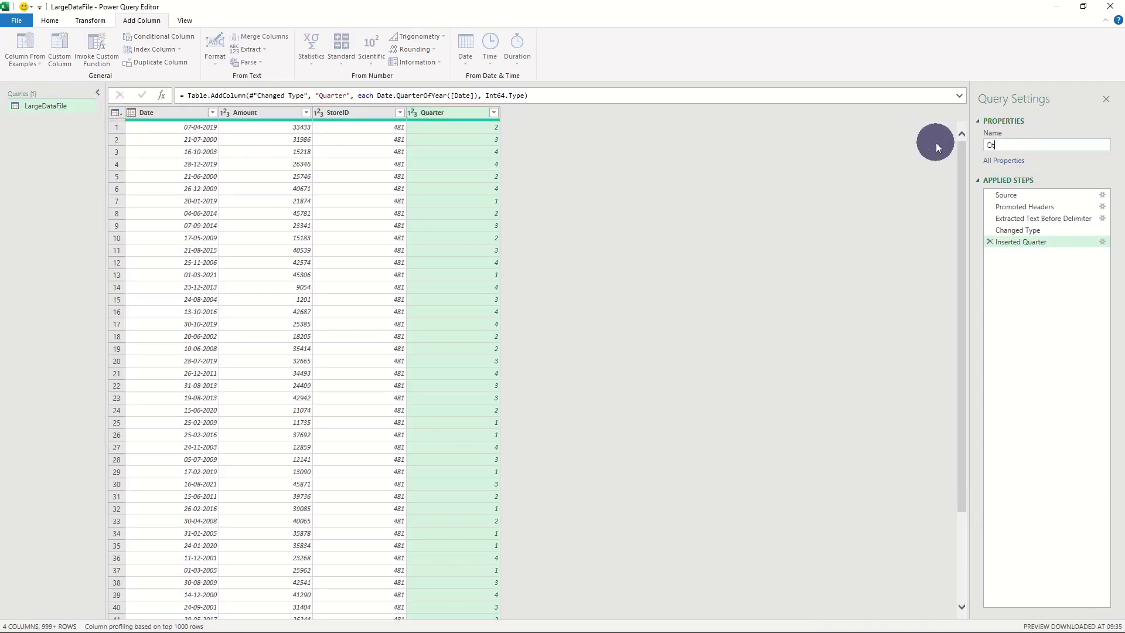
{"action": "type", "text": "r_1&2"}
{"action": "key", "text": "Return"}
{"action": "right_click", "coordinate": [29, 105]}
{"action": "left_click", "coordinate": [50, 161]}
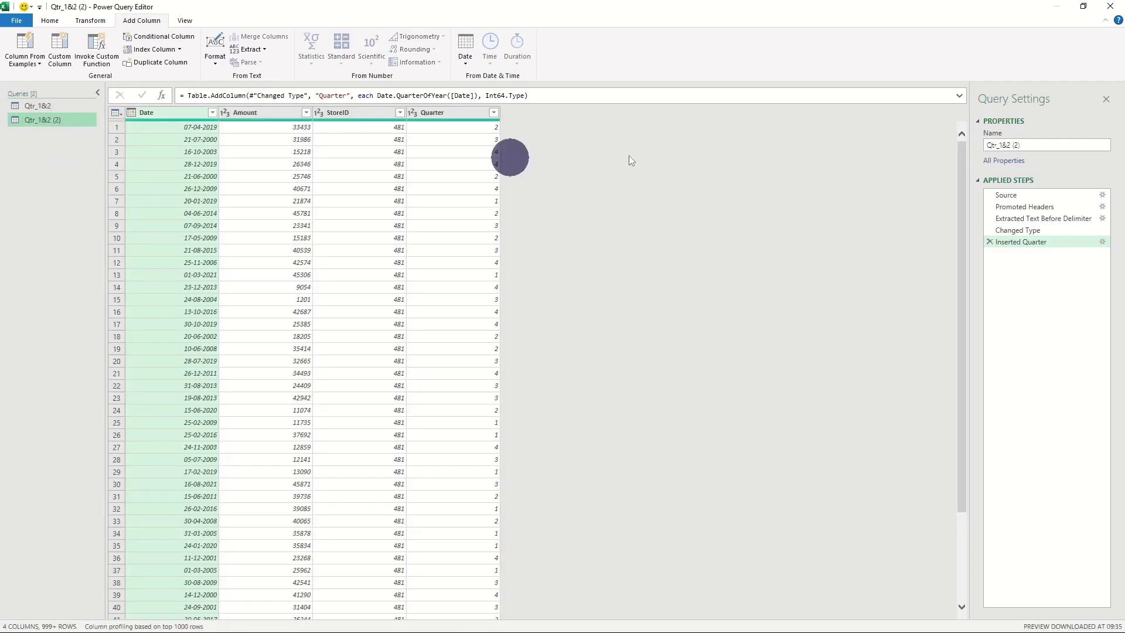
{"action": "left_click", "coordinate": [1044, 147]}
{"action": "type", "text": "Qtr_3&4"}
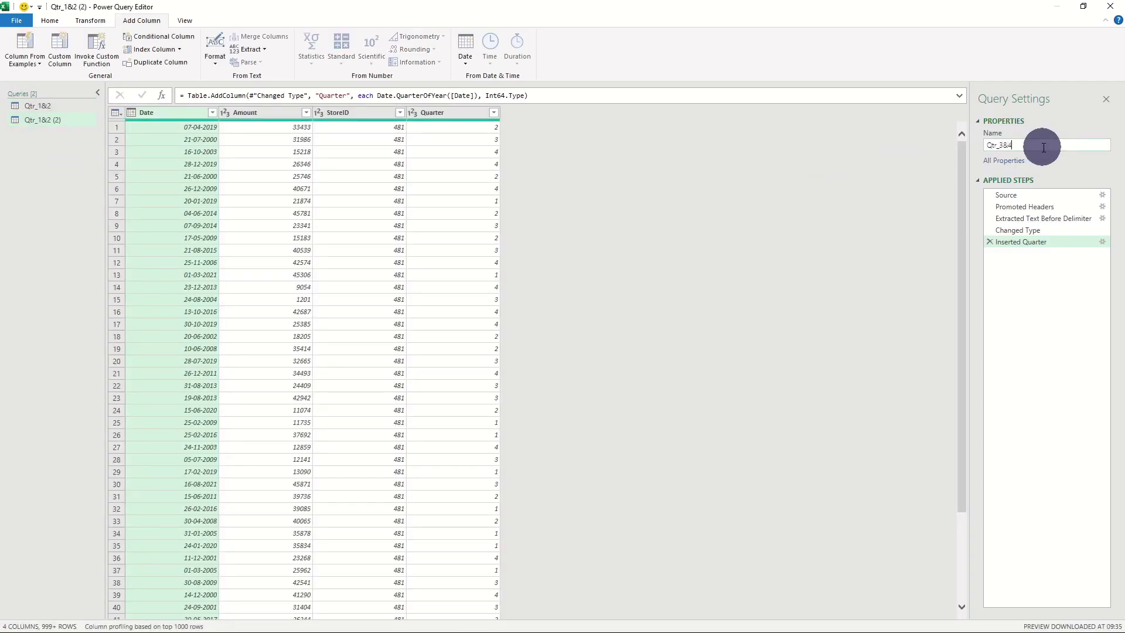
{"action": "key", "text": "Return"}
- Filter the Qtr_3&4 query's Quarter column to quarters 3 and 4
{"action": "left_click", "coordinate": [493, 112]}
{"action": "left_click", "coordinate": [430, 291]}
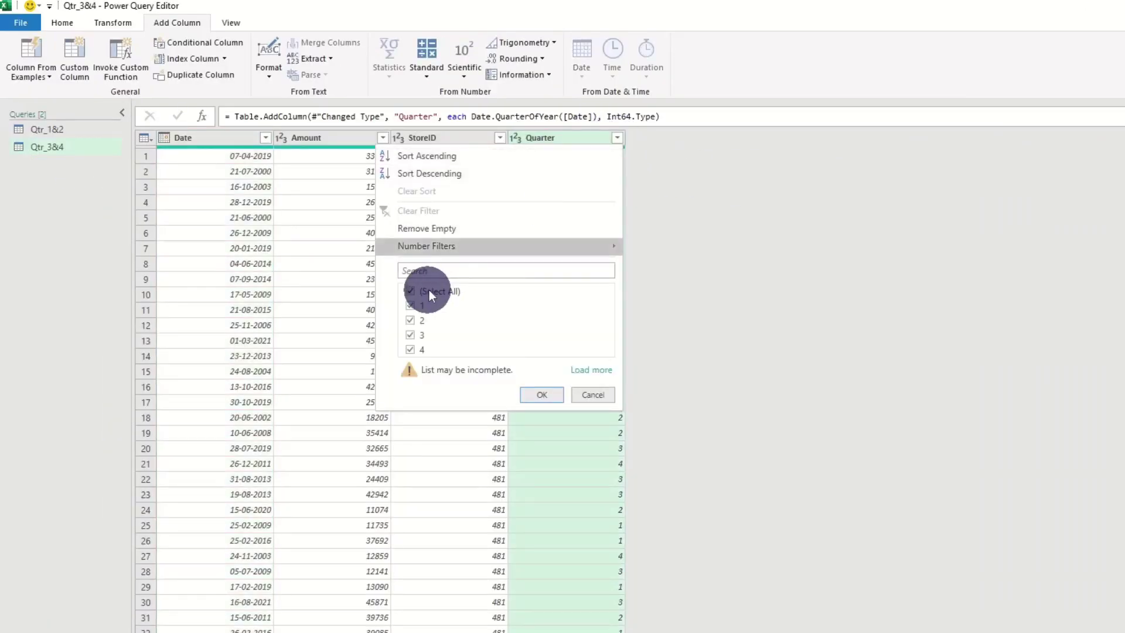
{"action": "left_click", "coordinate": [416, 335]}
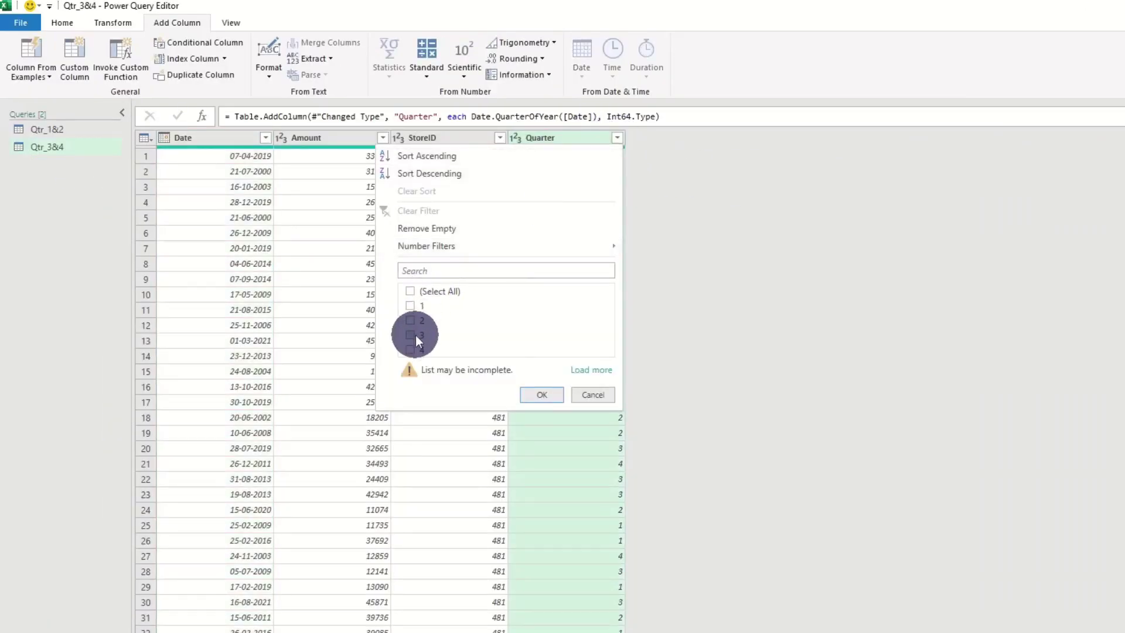
{"action": "left_click", "coordinate": [544, 396]}
- Filter Qtr_1&2 to quarters 1 and 2, then Close & Load both queries
{"action": "left_click", "coordinate": [79, 130]}
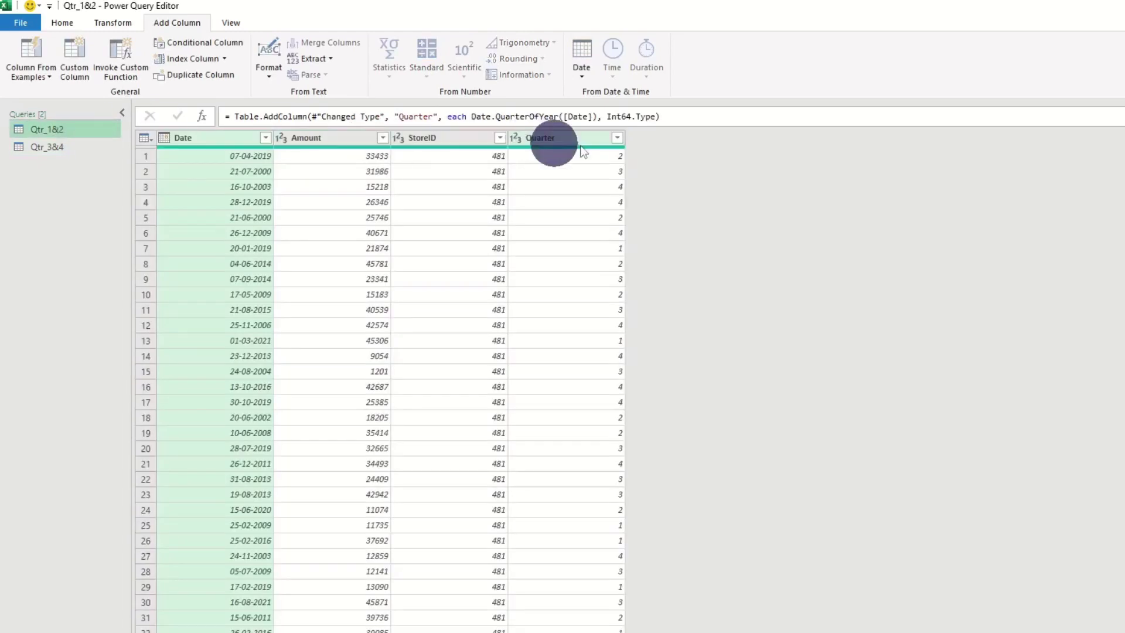
{"action": "left_click", "coordinate": [617, 138]}
{"action": "left_click", "coordinate": [439, 292]}
{"action": "left_click", "coordinate": [416, 322]}
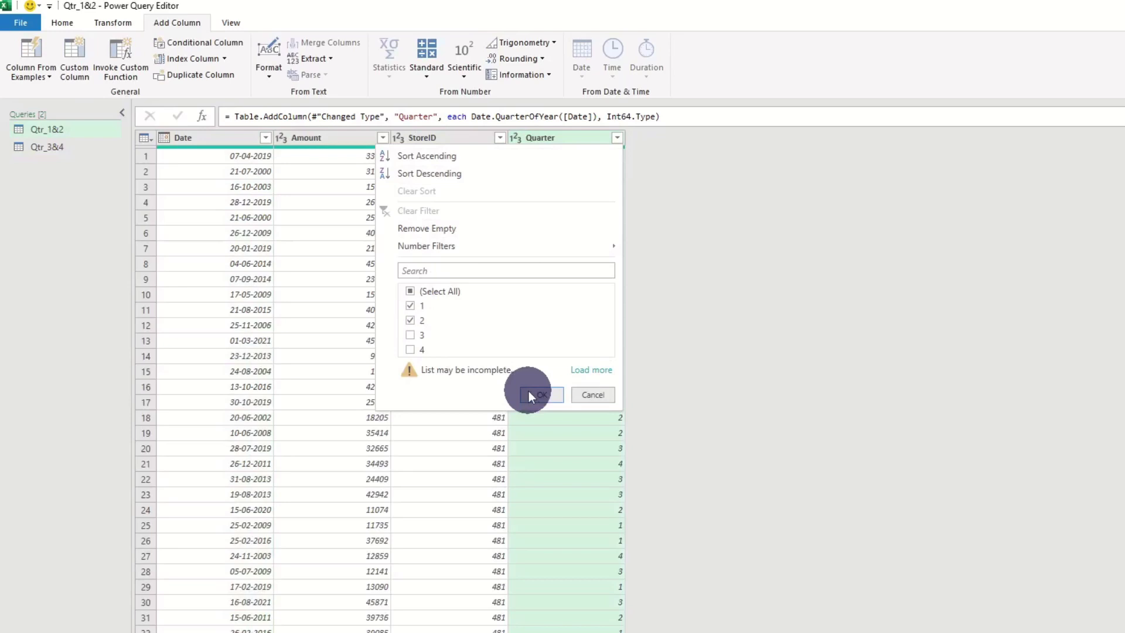
{"action": "left_click", "coordinate": [538, 393]}
{"action": "left_click", "coordinate": [61, 22]}
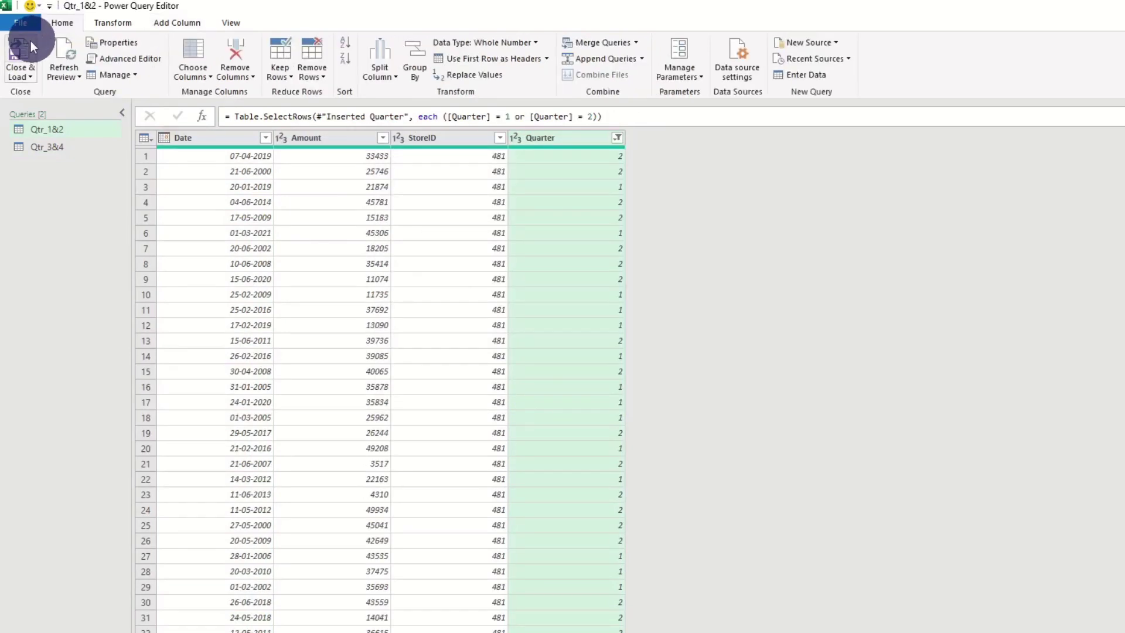
{"action": "left_click", "coordinate": [23, 43]}
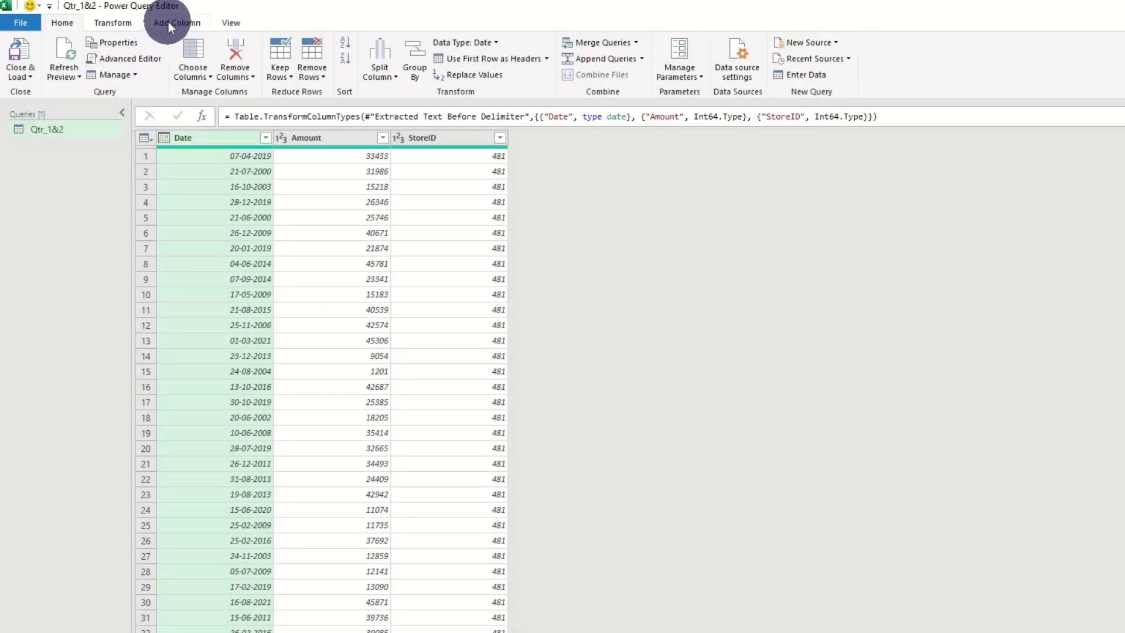
- Add an Index column starting from 1 and rename the query FirstData
{"action": "left_click", "coordinate": [167, 23]}
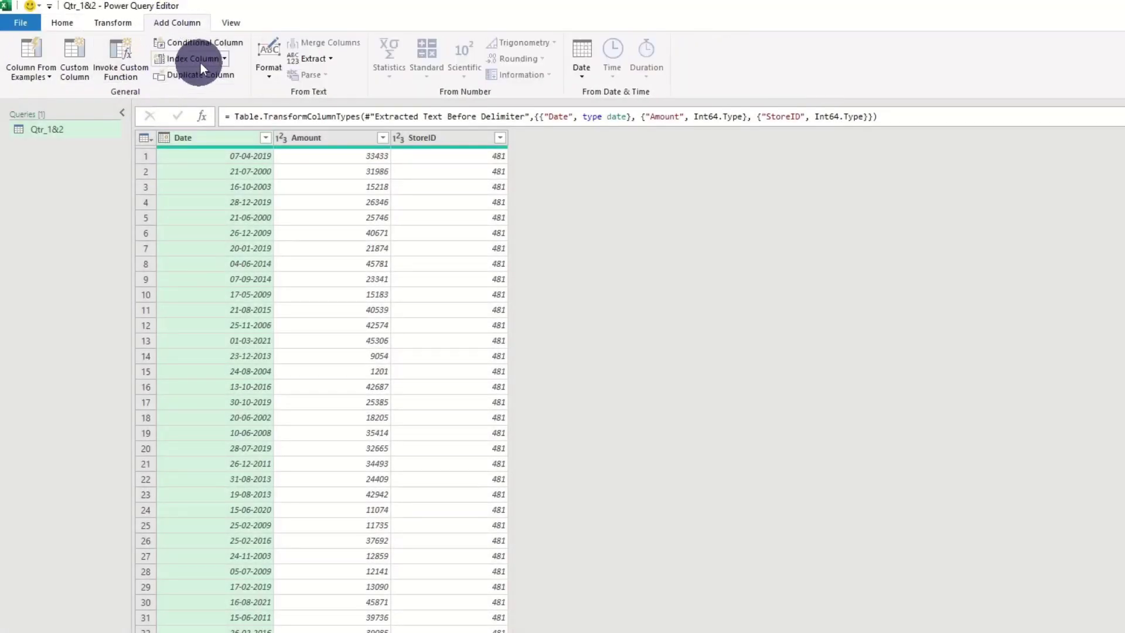
{"action": "left_click", "coordinate": [226, 59]}
{"action": "left_click", "coordinate": [202, 87]}
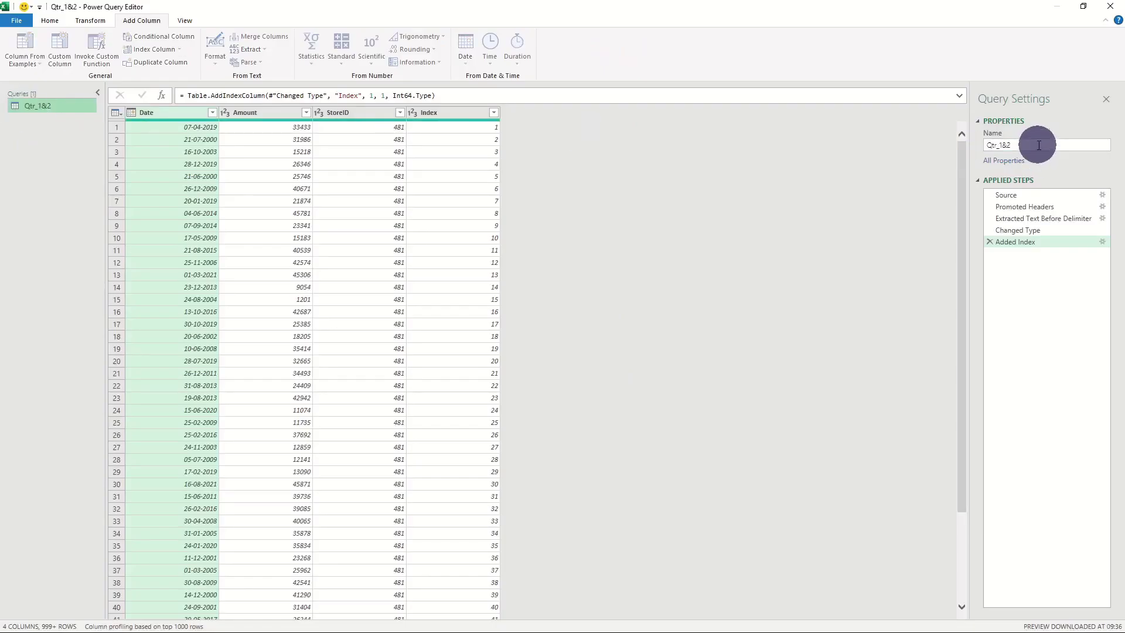
{"action": "triple_click", "coordinate": [1032, 144]}
{"action": "type", "text": "FirstData"}
{"action": "key", "text": "Return"}
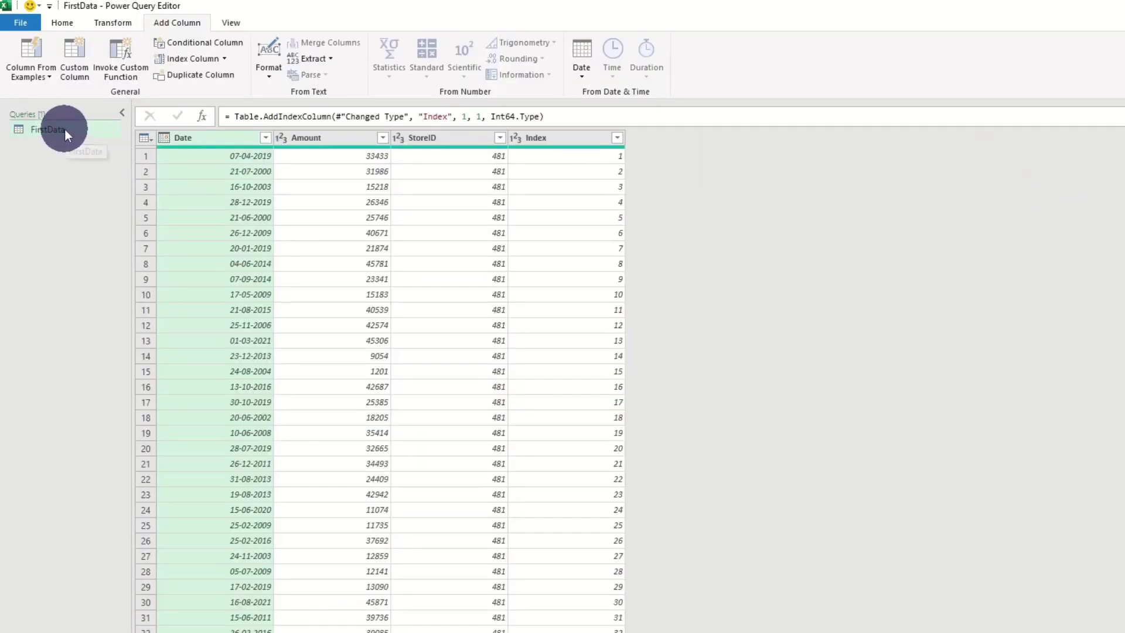
- Duplicate the query as LastData and filter FirstData to Index less than or equal to 1000000
{"action": "left_click_drag", "start_coordinate": [65, 129], "coordinate": [121, 209]}
{"action": "type", "text": "LastData"}
{"action": "key", "text": "Return"}
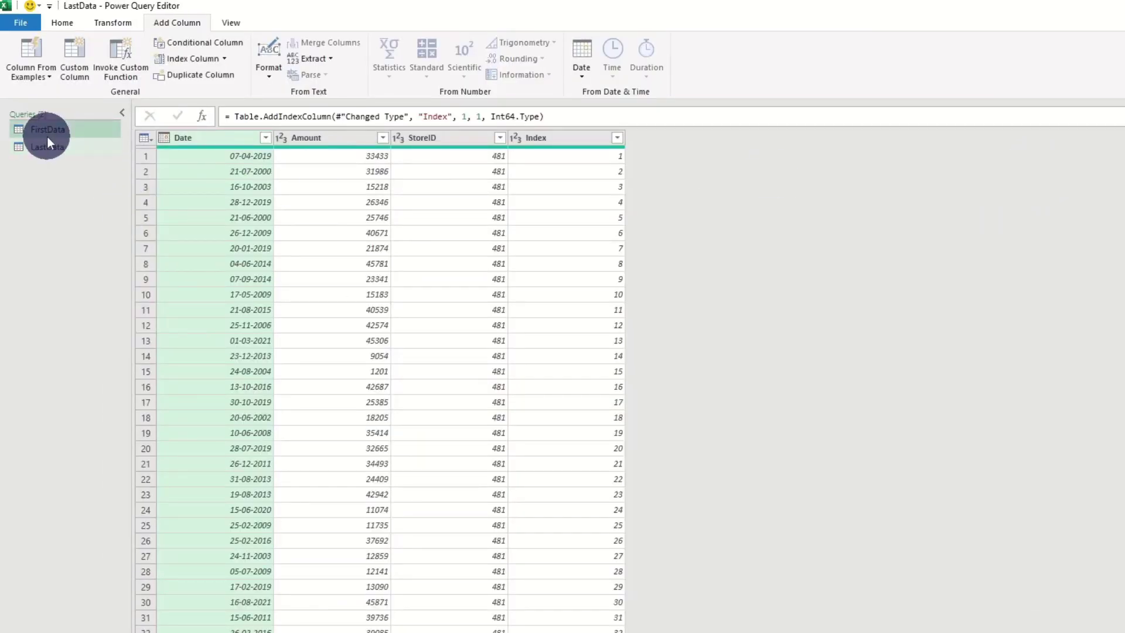
{"action": "left_click", "coordinate": [46, 133]}
{"action": "left_click", "coordinate": [618, 140]}
{"action": "mouse_move", "coordinate": [561, 248]}
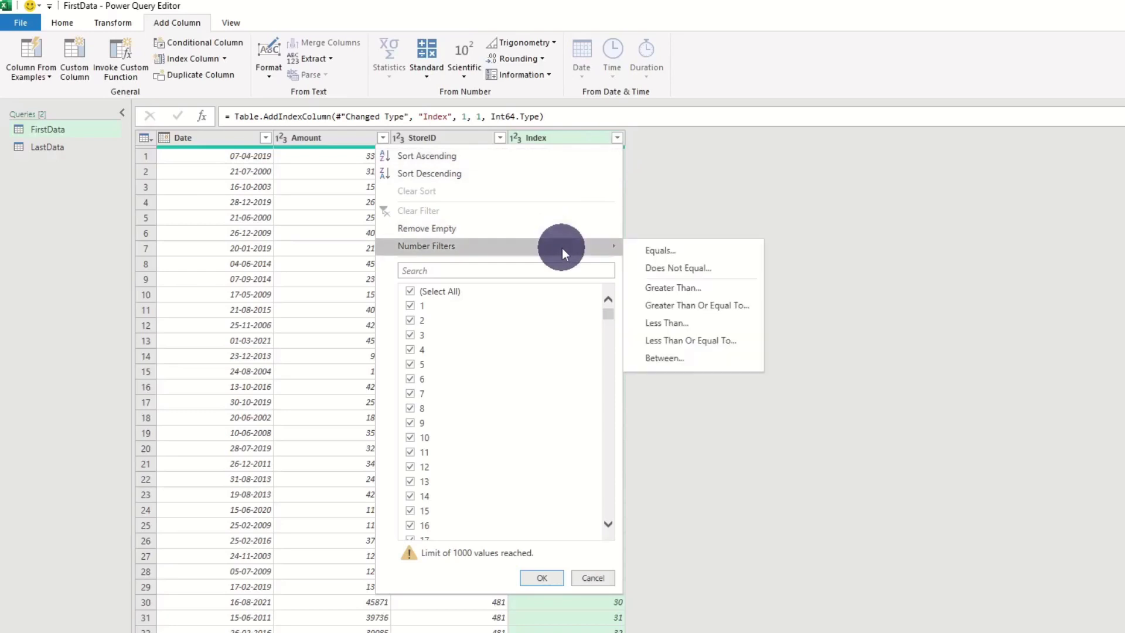
{"action": "left_click", "coordinate": [754, 338]}
{"action": "left_click", "coordinate": [658, 394]}
{"action": "type", "text": "1000000"}
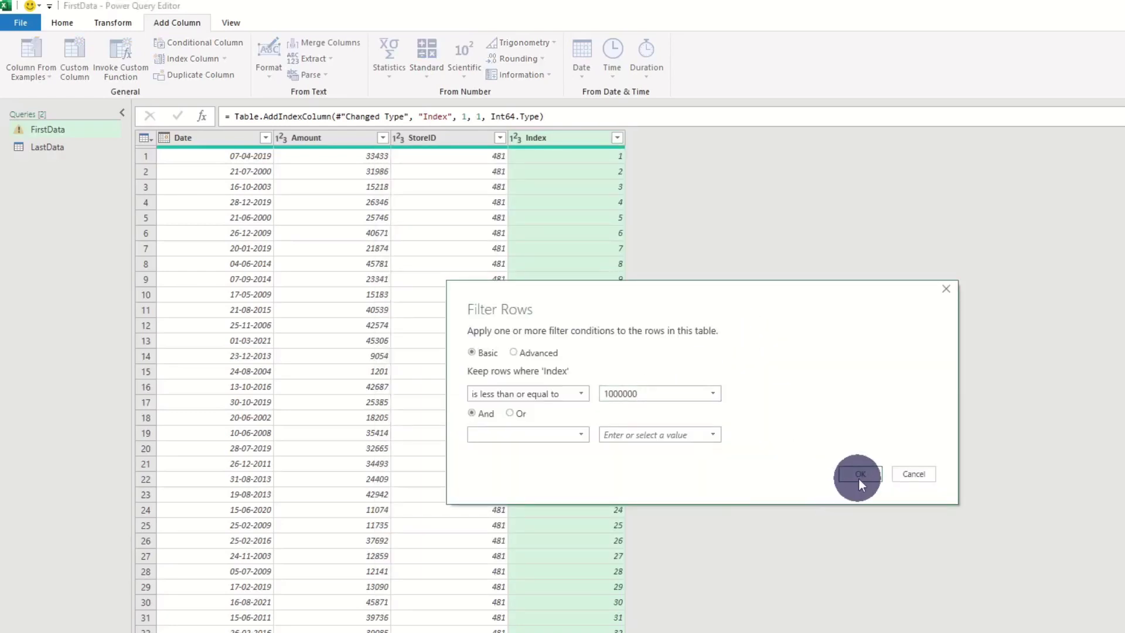
{"action": "left_click", "coordinate": [859, 475]}
- Filter LastData to keep only rows with Index greater than 1000000
{"action": "left_click", "coordinate": [90, 150]}
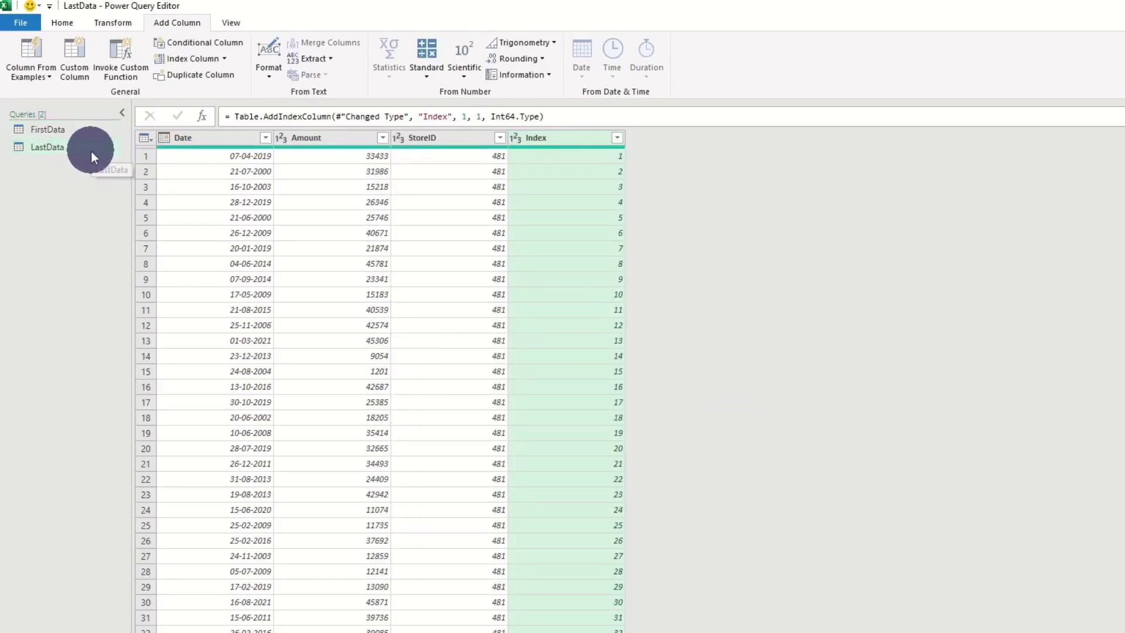
{"action": "left_click", "coordinate": [622, 139]}
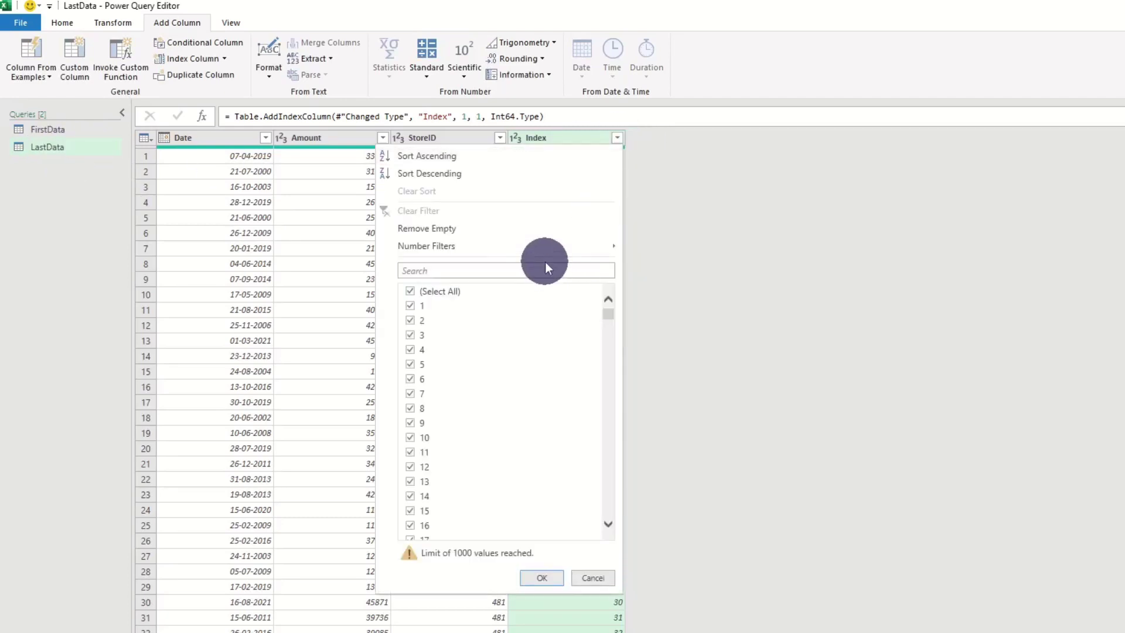
{"action": "left_click", "coordinate": [554, 244]}
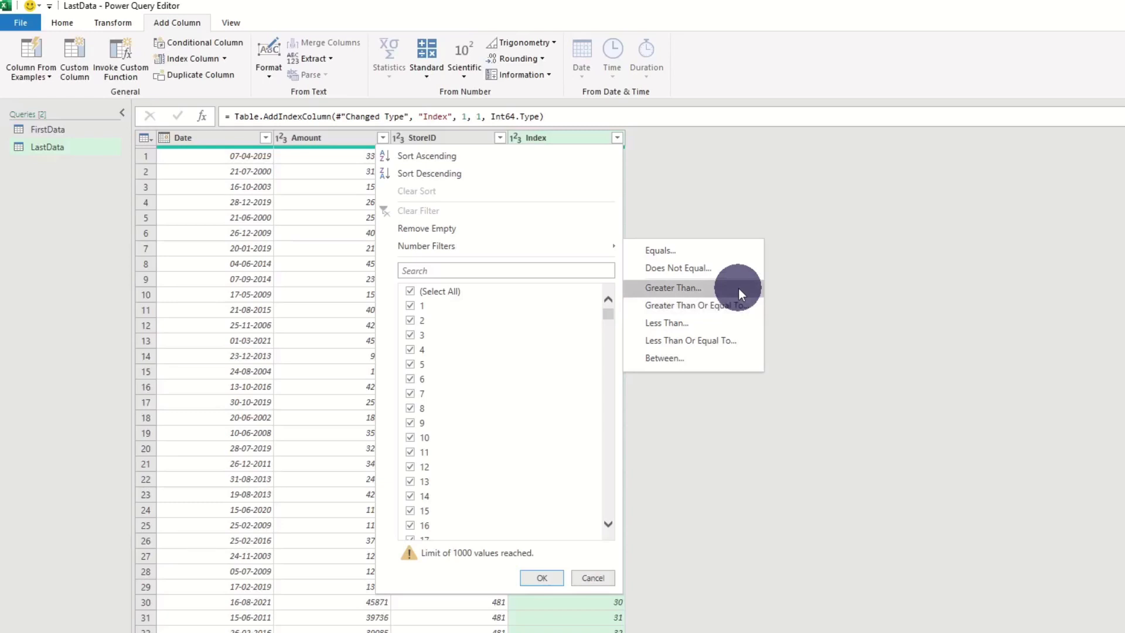
{"action": "left_click", "coordinate": [738, 288]}
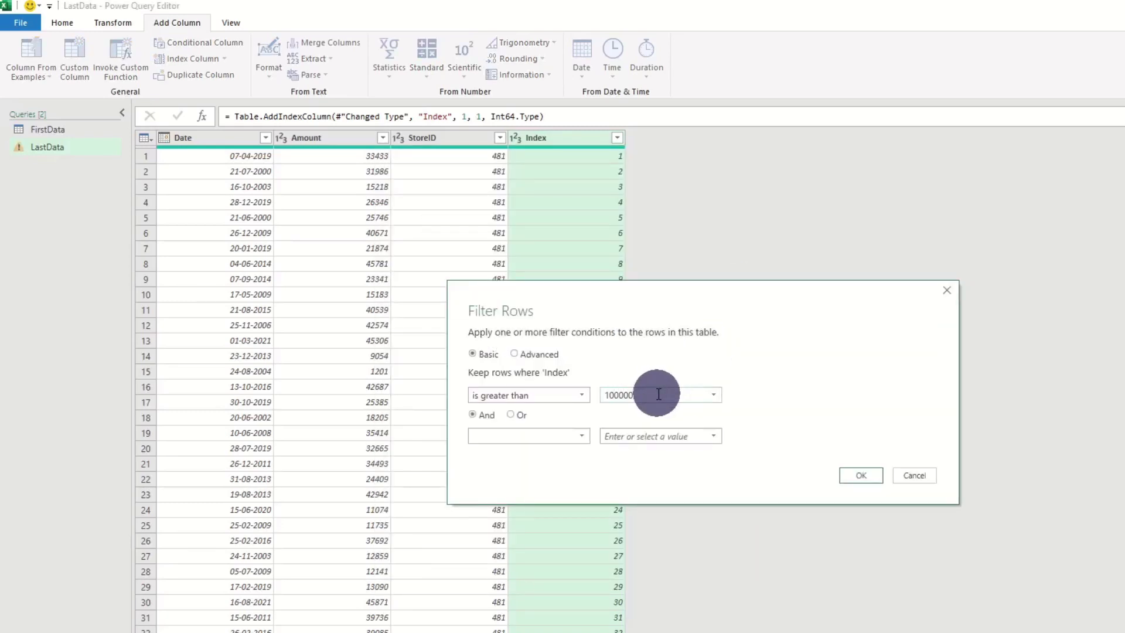
{"action": "type", "text": "1000000"}
{"action": "left_click", "coordinate": [865, 473]}
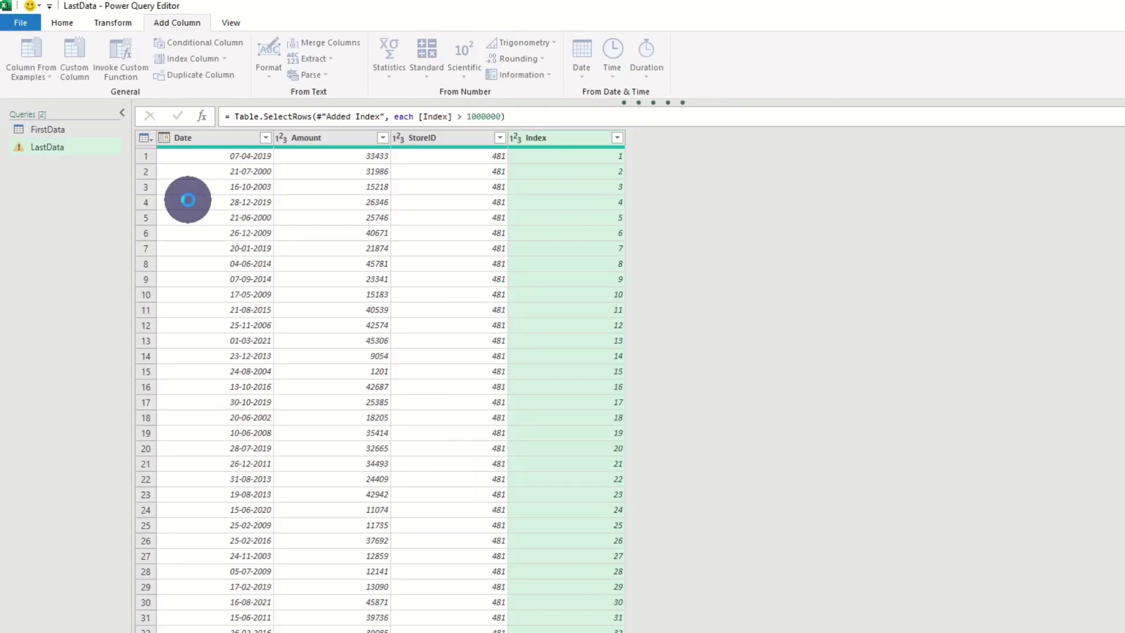
- Close & Load FirstData and LastData onto their own worksheets
{"action": "left_click", "coordinate": [61, 22]}
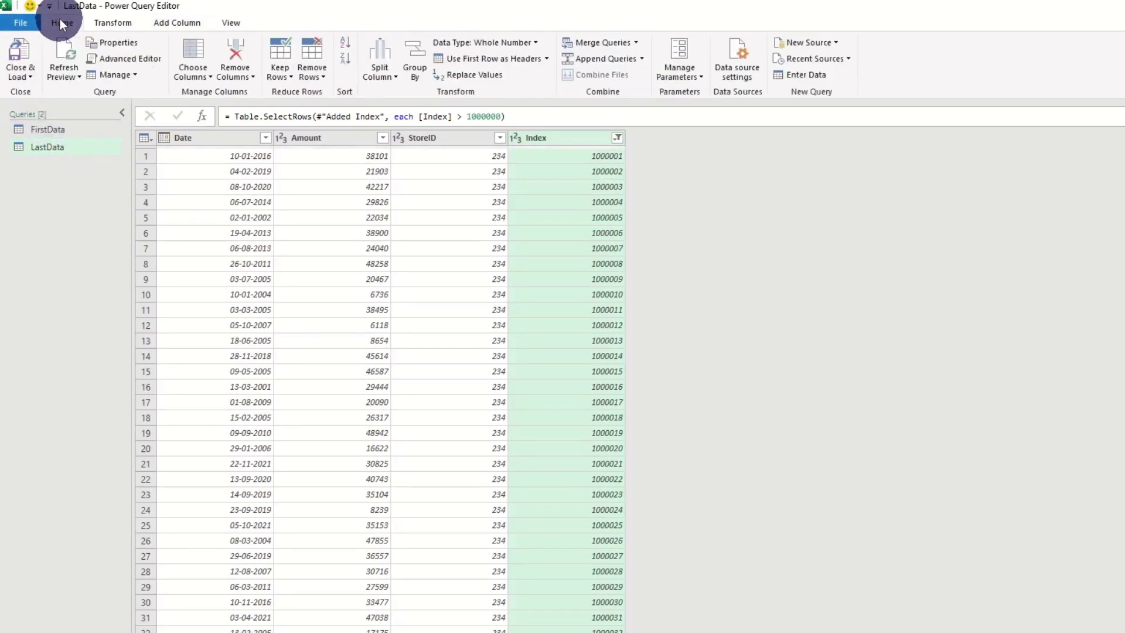
{"action": "left_click", "coordinate": [20, 47]}
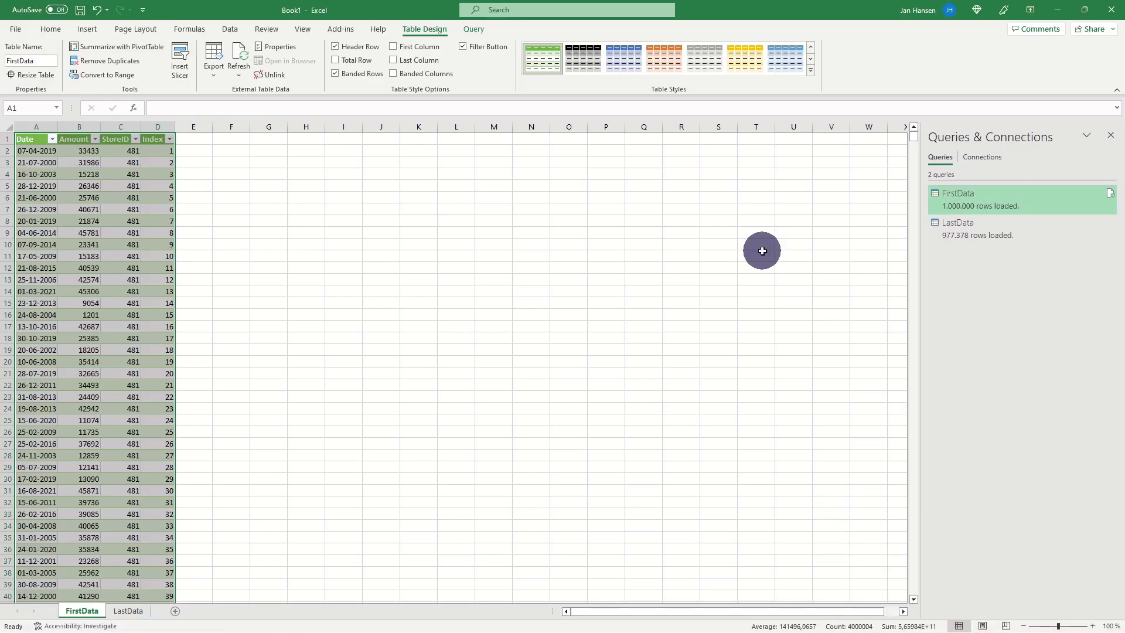
- Edit FirstData and insert an ascending Date sort step after Changed Type
{"action": "left_click", "coordinate": [940, 190]}
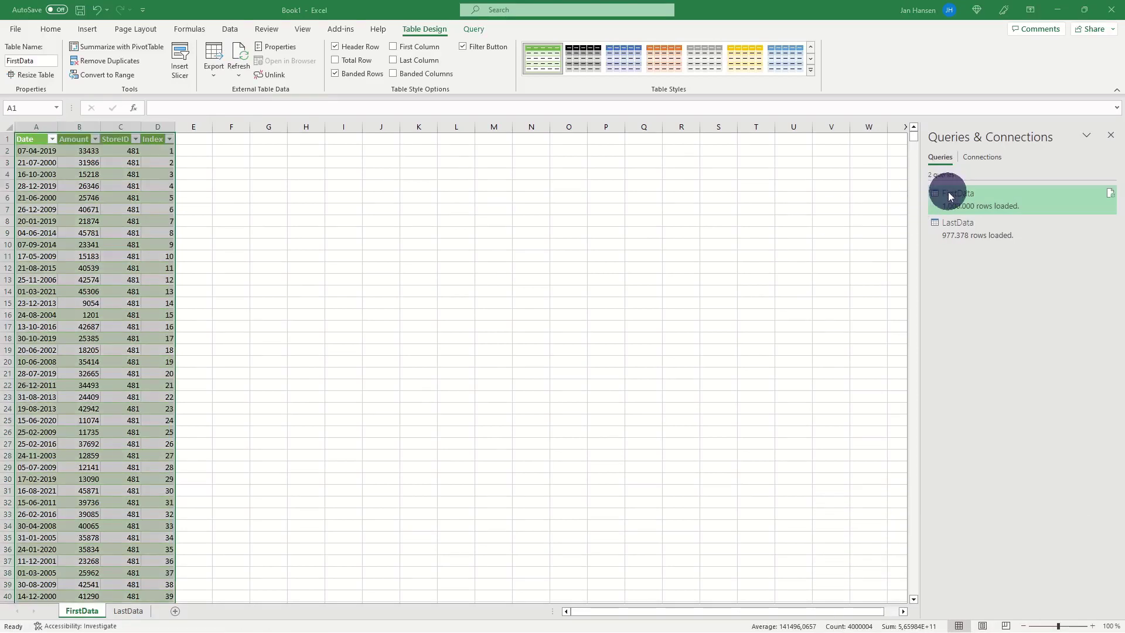
{"action": "right_click", "coordinate": [973, 211]}
{"action": "left_click", "coordinate": [1014, 238]}
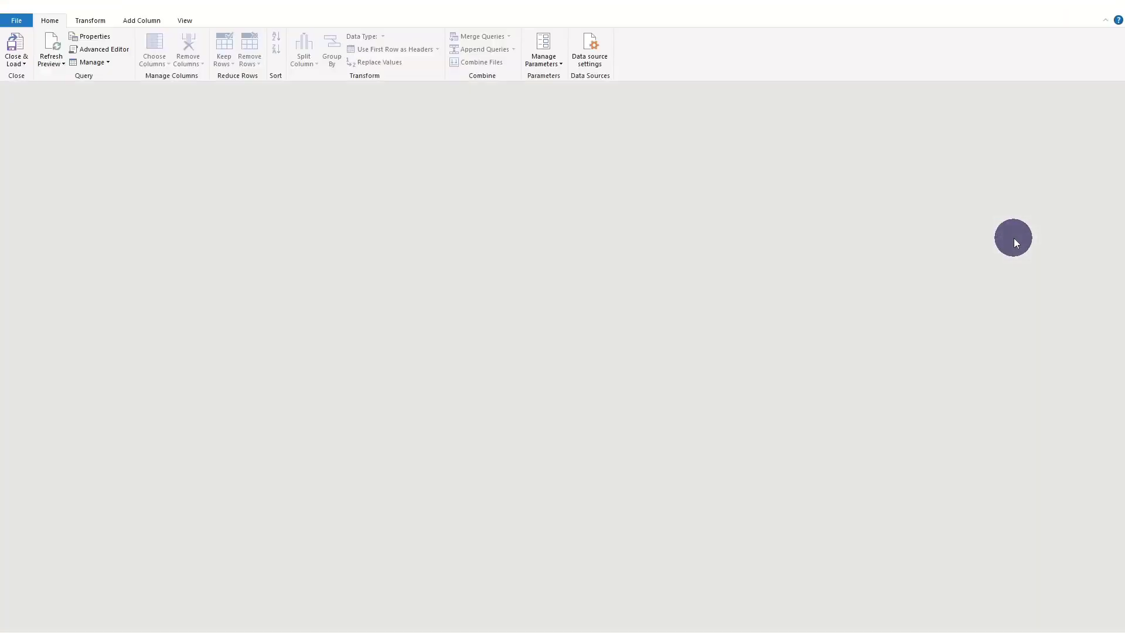
{"action": "left_click", "coordinate": [996, 230]}
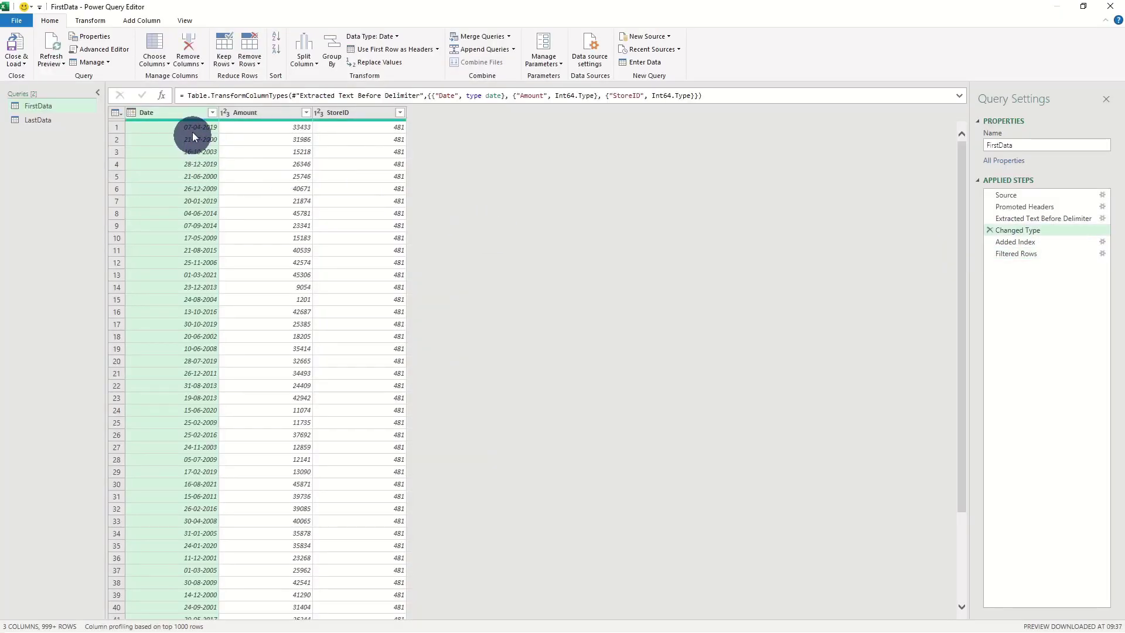
{"action": "left_click", "coordinate": [212, 113]}
{"action": "left_click", "coordinate": [160, 125]}
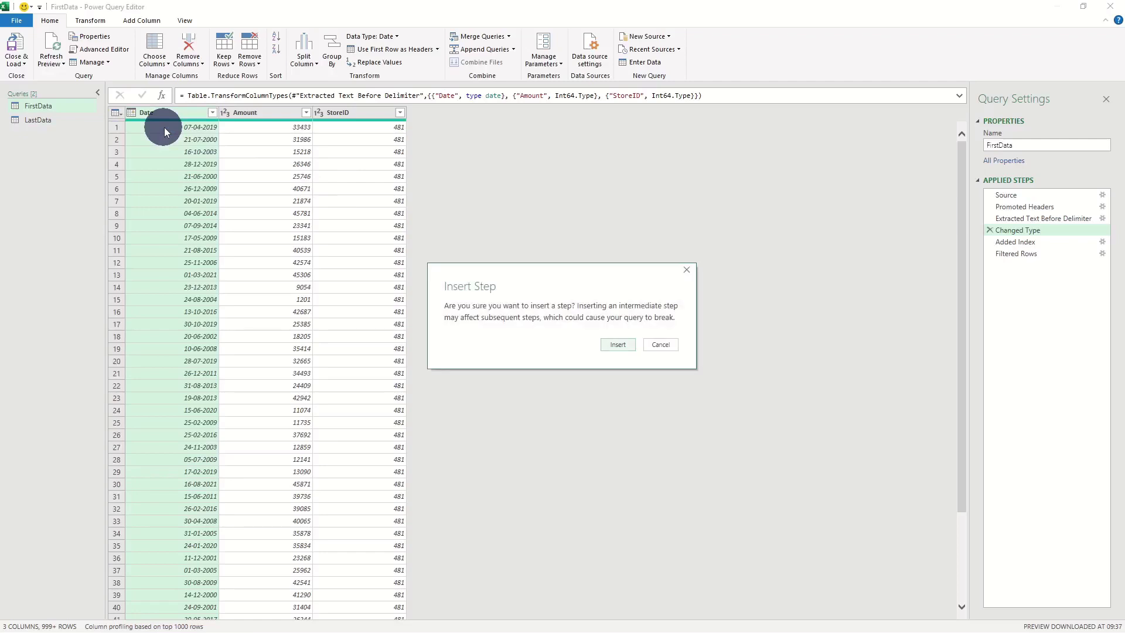
{"action": "left_click", "coordinate": [613, 349]}
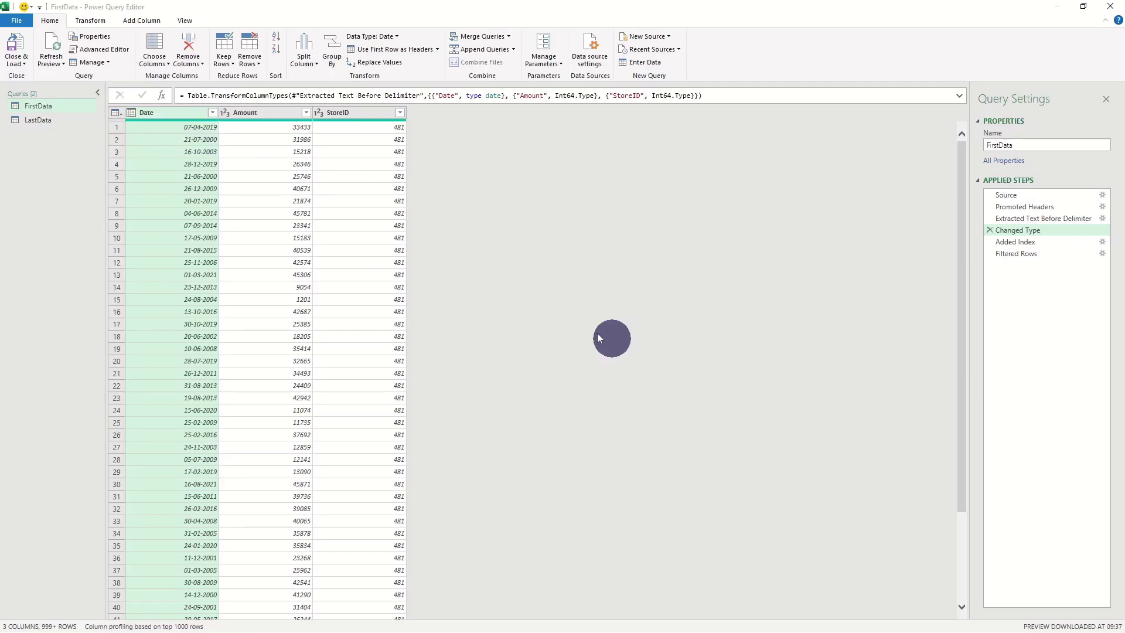
- Insert the same ascending Date sort step after Changed Type in LastData
{"action": "left_click", "coordinate": [42, 120]}
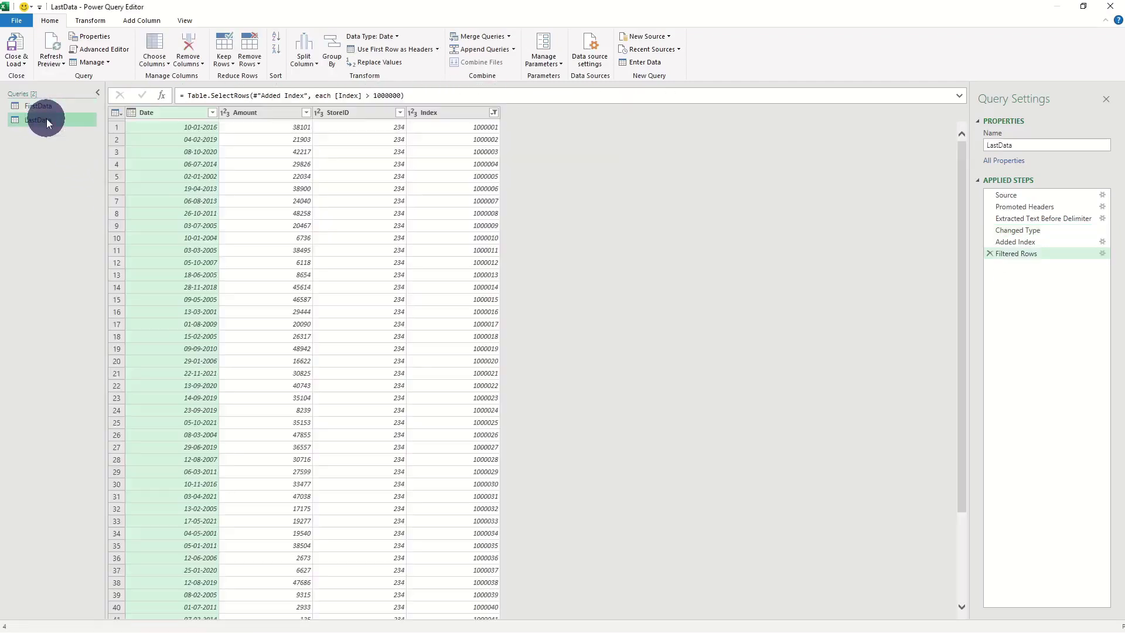
{"action": "left_click", "coordinate": [1069, 231]}
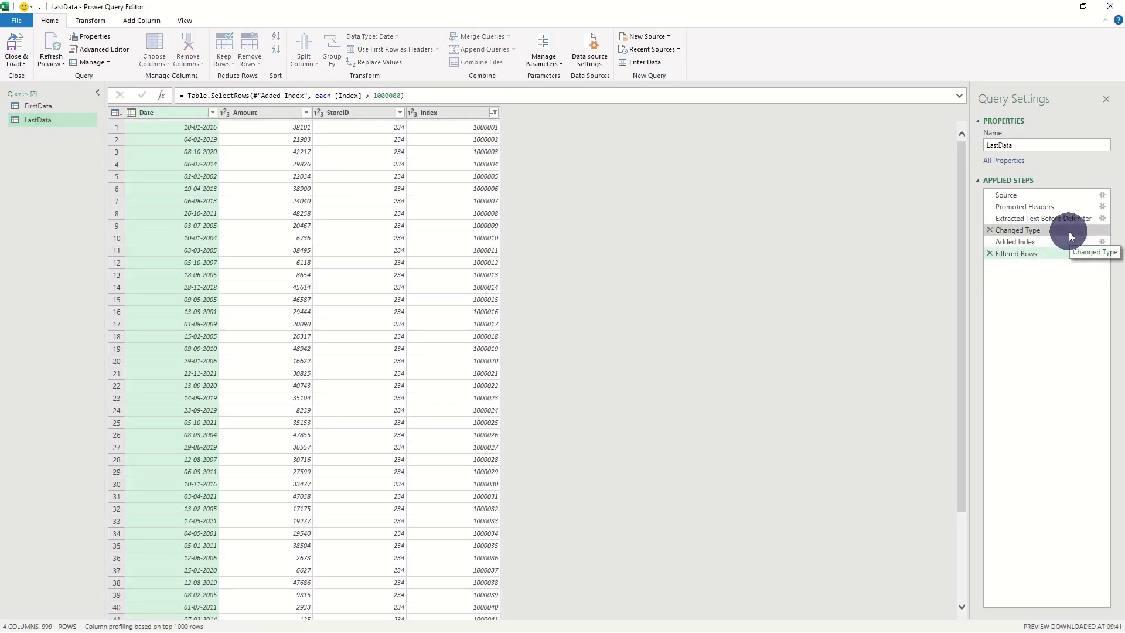
{"action": "left_click", "coordinate": [212, 112]}
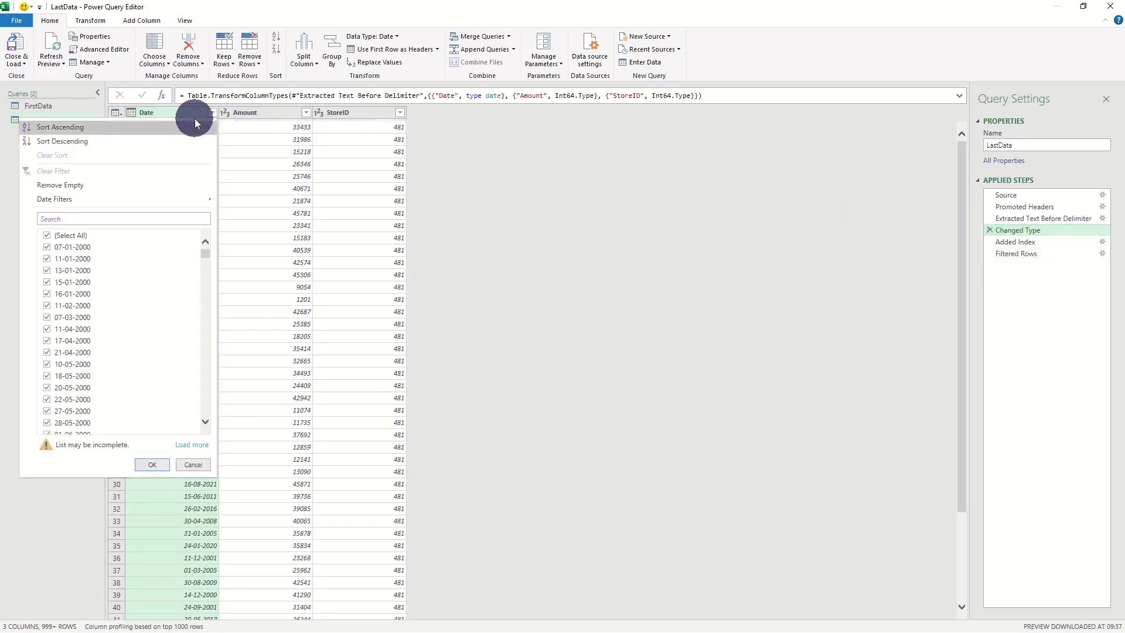
{"action": "left_click", "coordinate": [194, 127]}
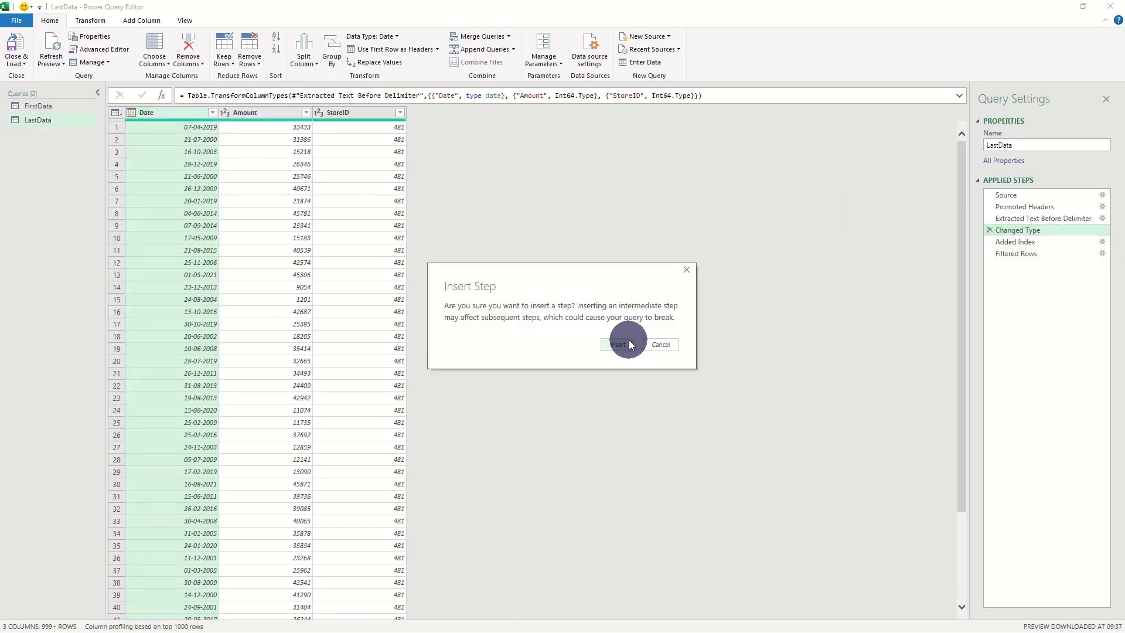
{"action": "left_click", "coordinate": [626, 340]}
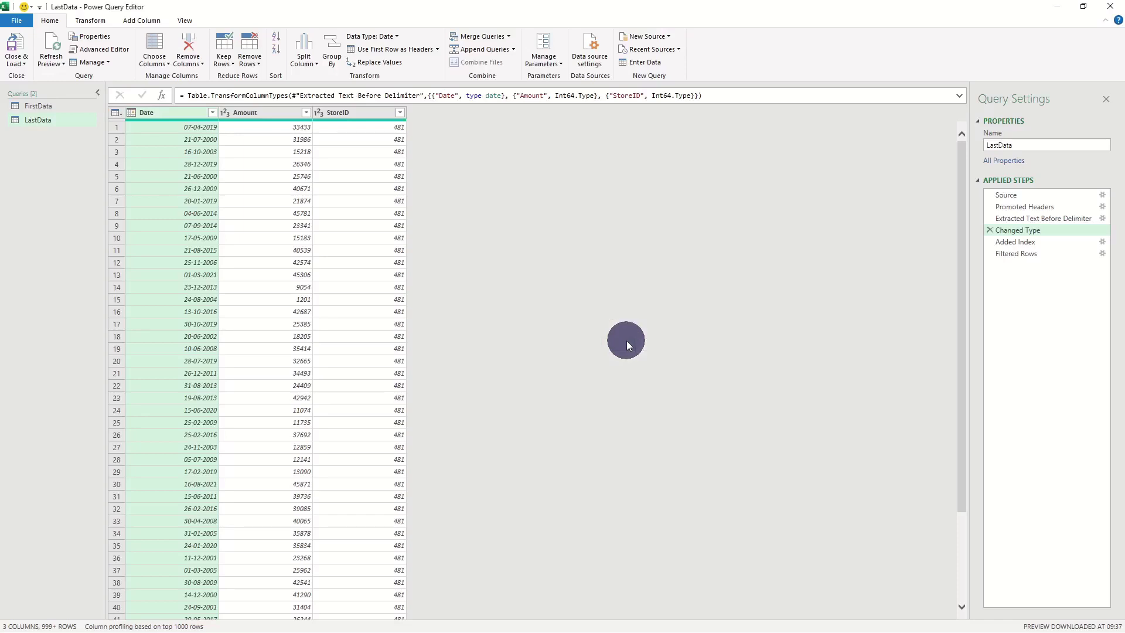
{"action": "left_click", "coordinate": [52, 105]}
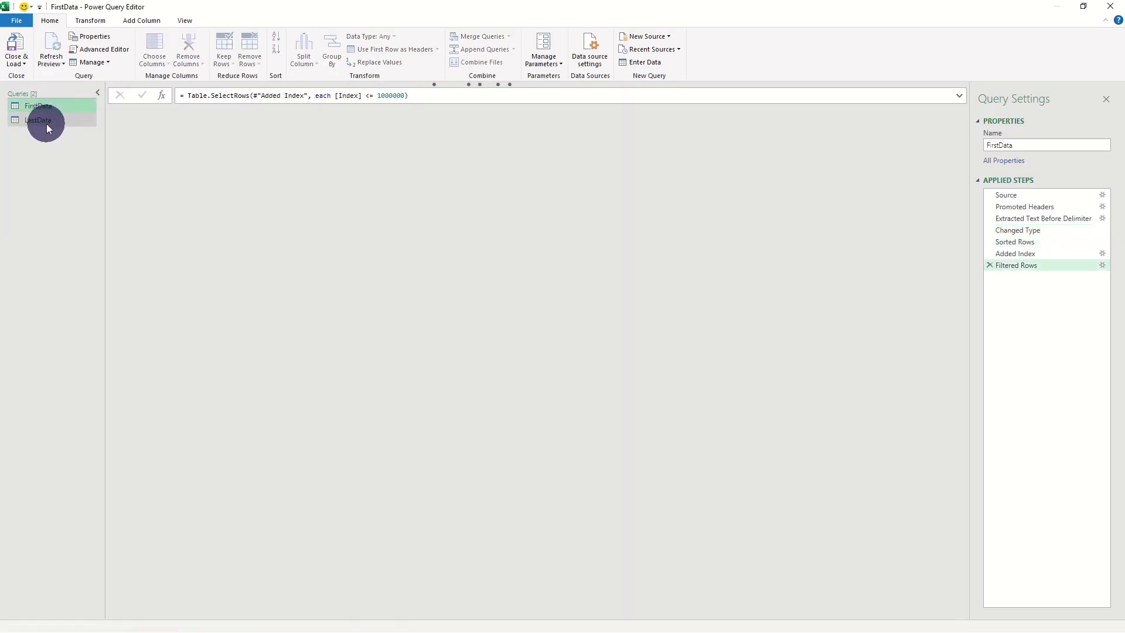
{"action": "left_click", "coordinate": [46, 121]}
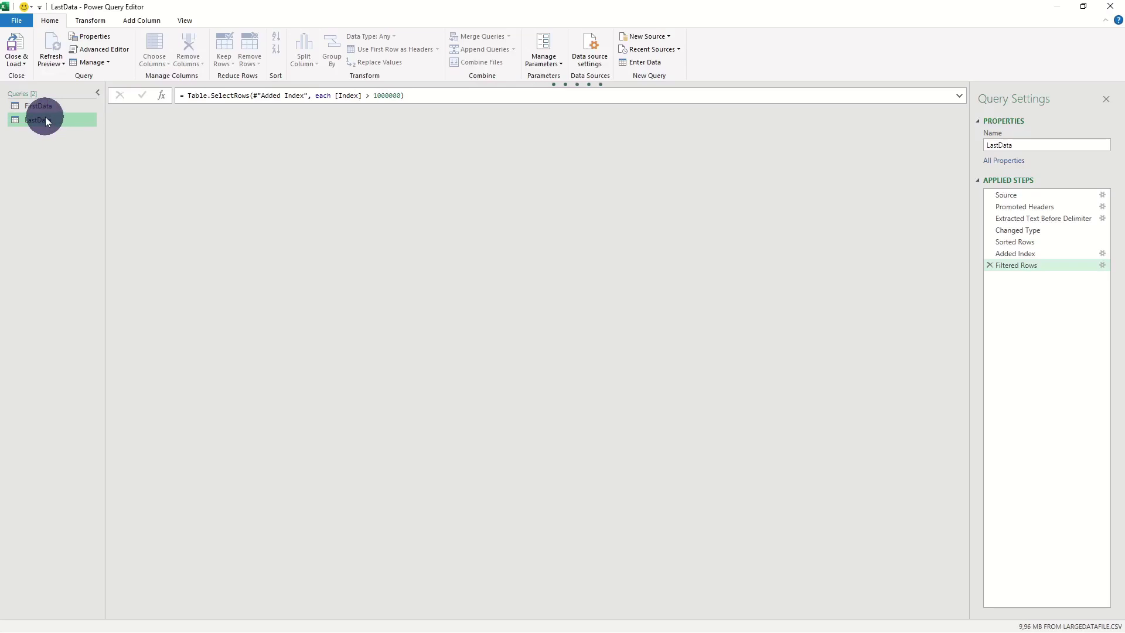
- Close & Load and refresh all queries, then check the sorted rows on the FirstData and LastData sheets
{"action": "left_click", "coordinate": [14, 46]}
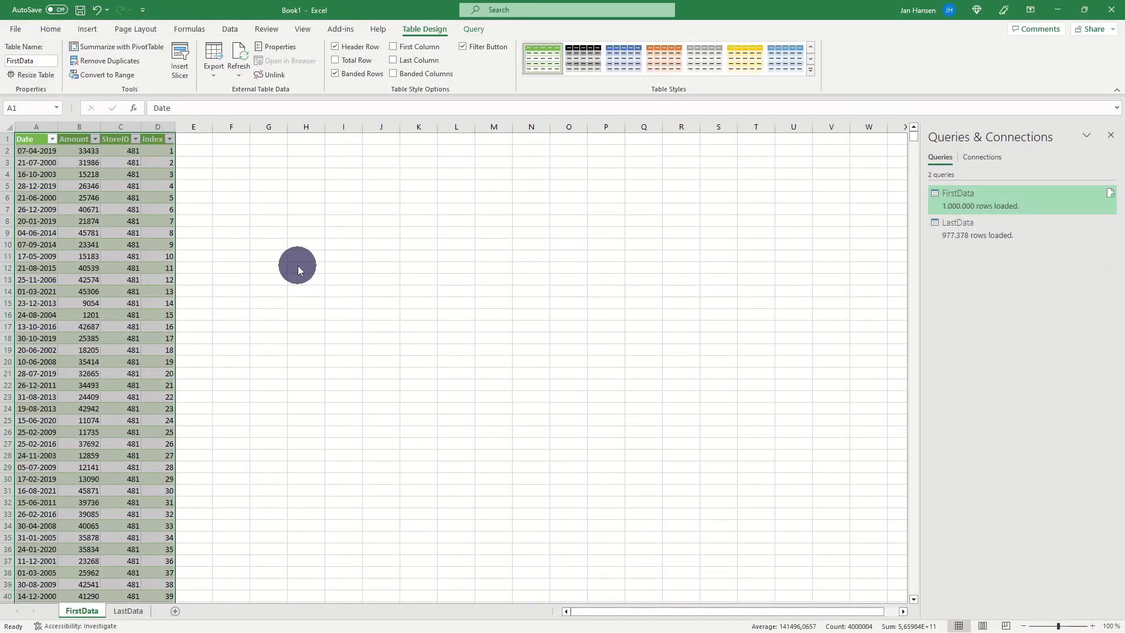
{"action": "key", "text": "ctrl+alt+F5"}
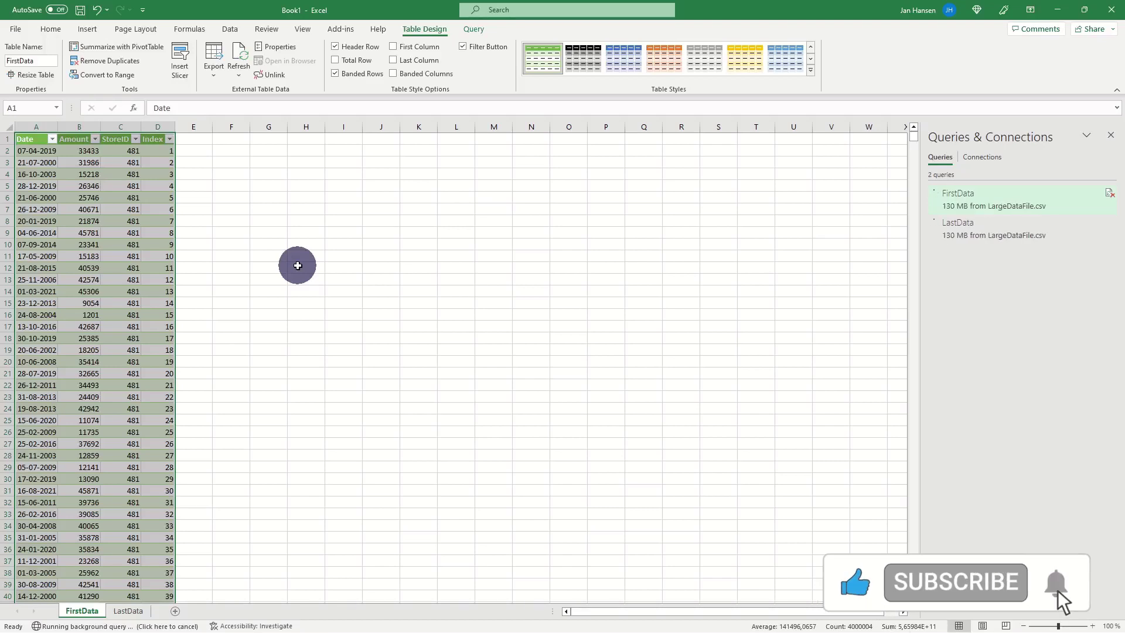
{"action": "left_click", "coordinate": [103, 300]}
{"action": "scroll", "coordinate": [96, 309], "scroll_direction": "down", "scroll_amount": 11}
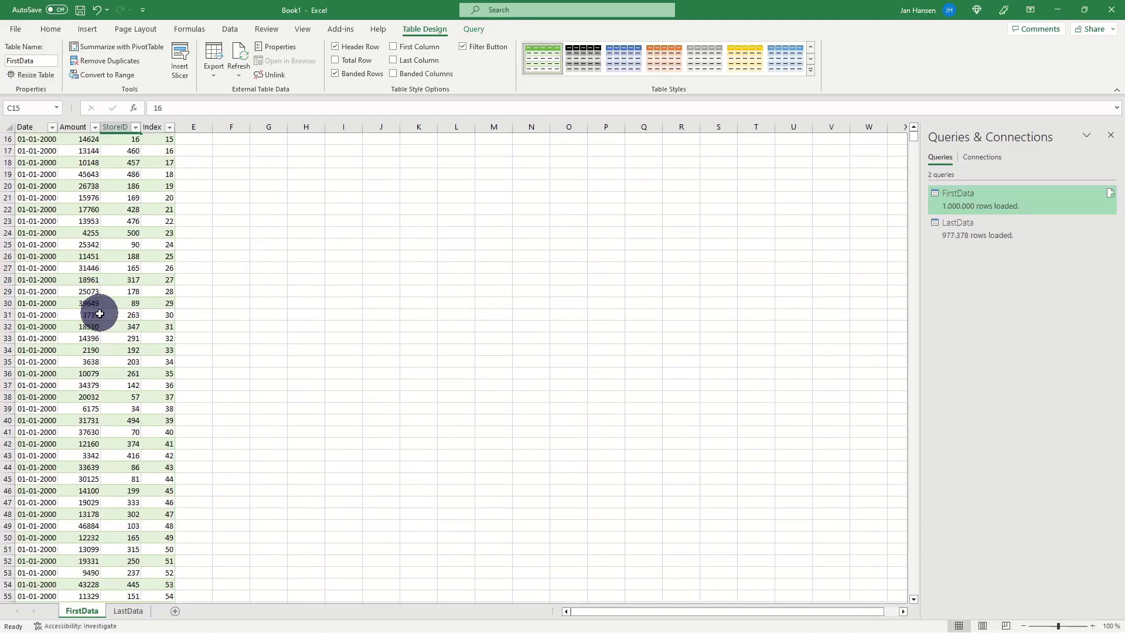
{"action": "left_click", "coordinate": [121, 610]}
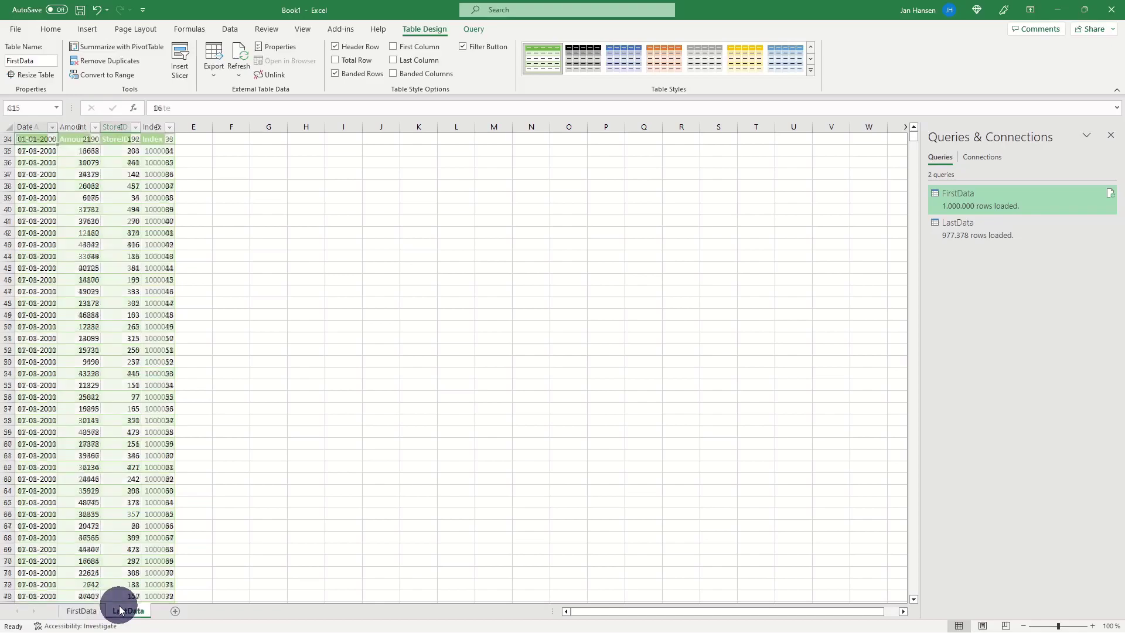
{"action": "scroll", "coordinate": [93, 443], "scroll_direction": "down", "scroll_amount": 12}
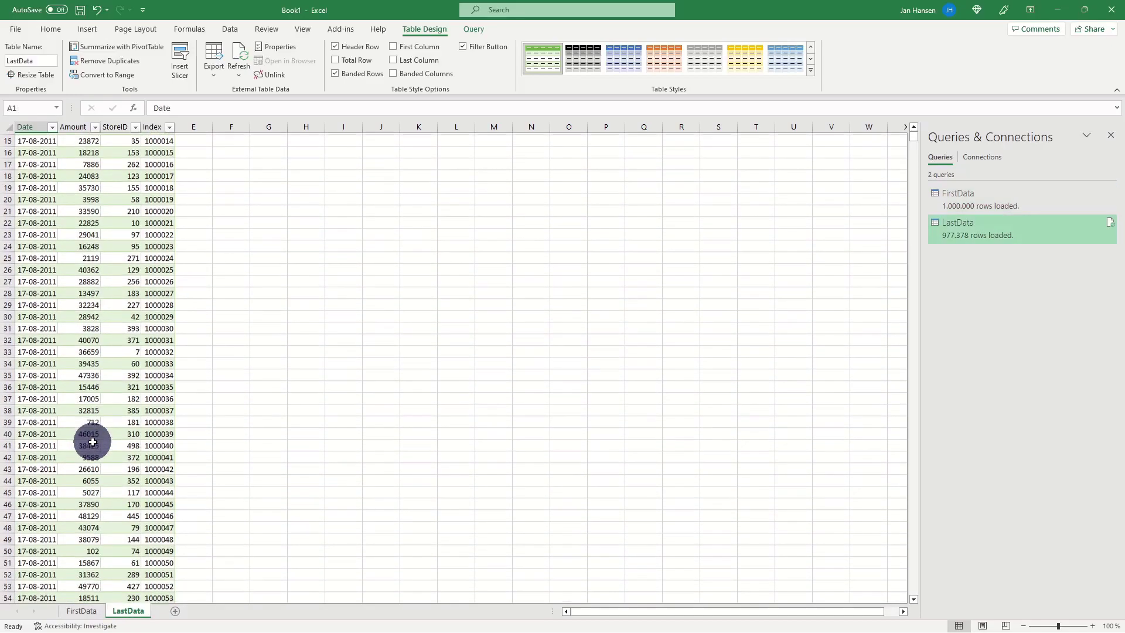
{"action": "scroll", "coordinate": [92, 442], "scroll_direction": "up", "scroll_amount": 12}
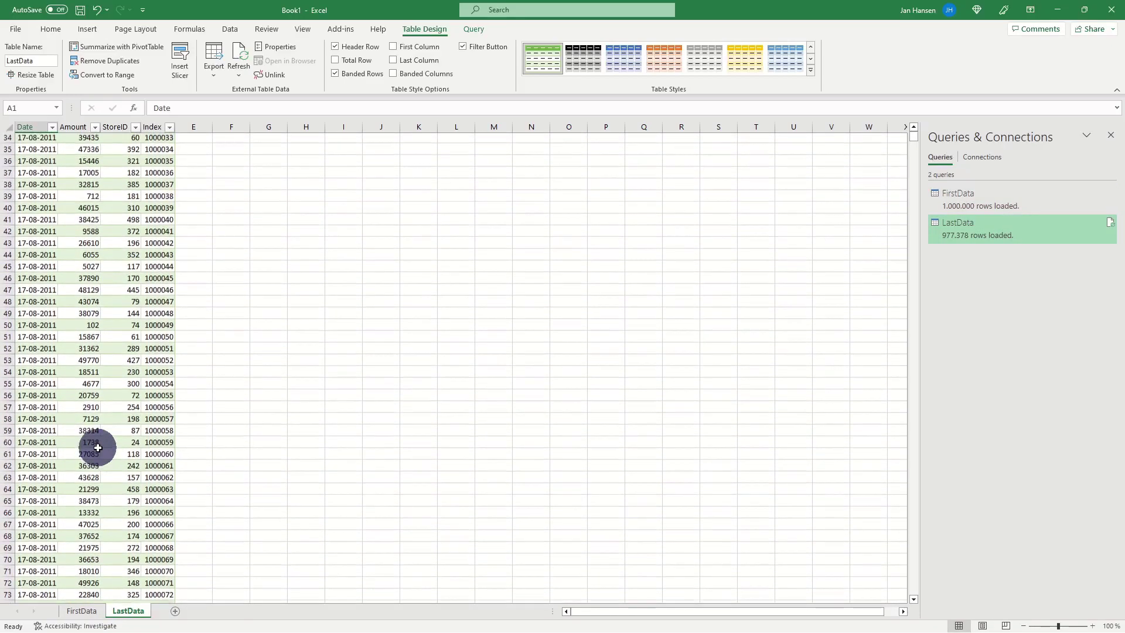
{"action": "left_click", "coordinate": [229, 28]}
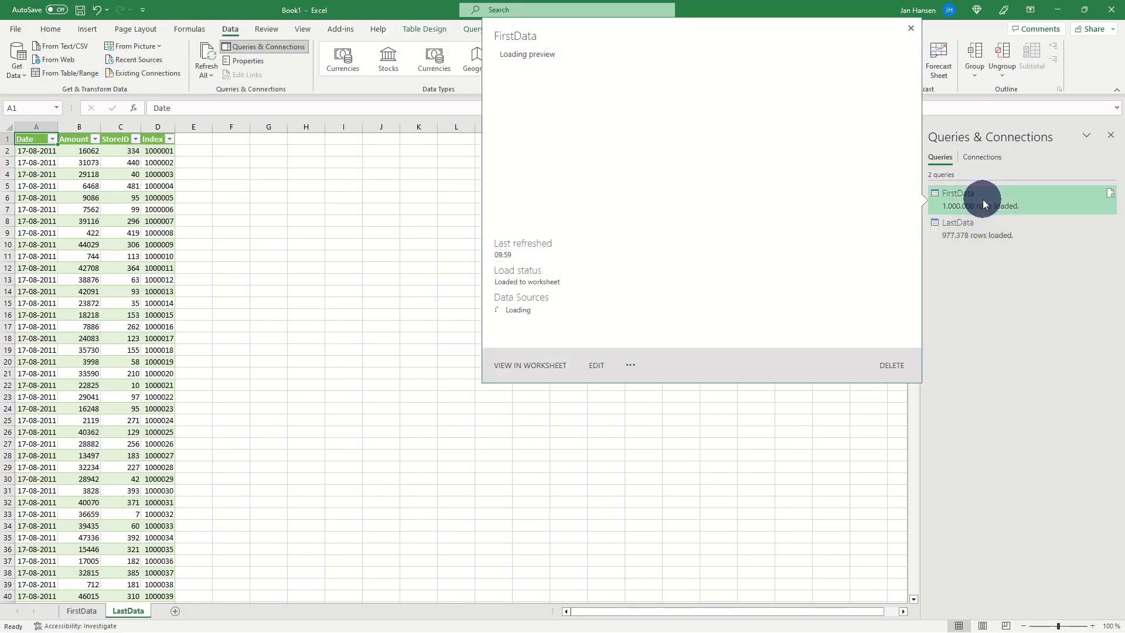
- Delete the FirstData and LastData queries from Queries & Connections
{"action": "right_click", "coordinate": [983, 199]}
{"action": "left_click", "coordinate": [1043, 248]}
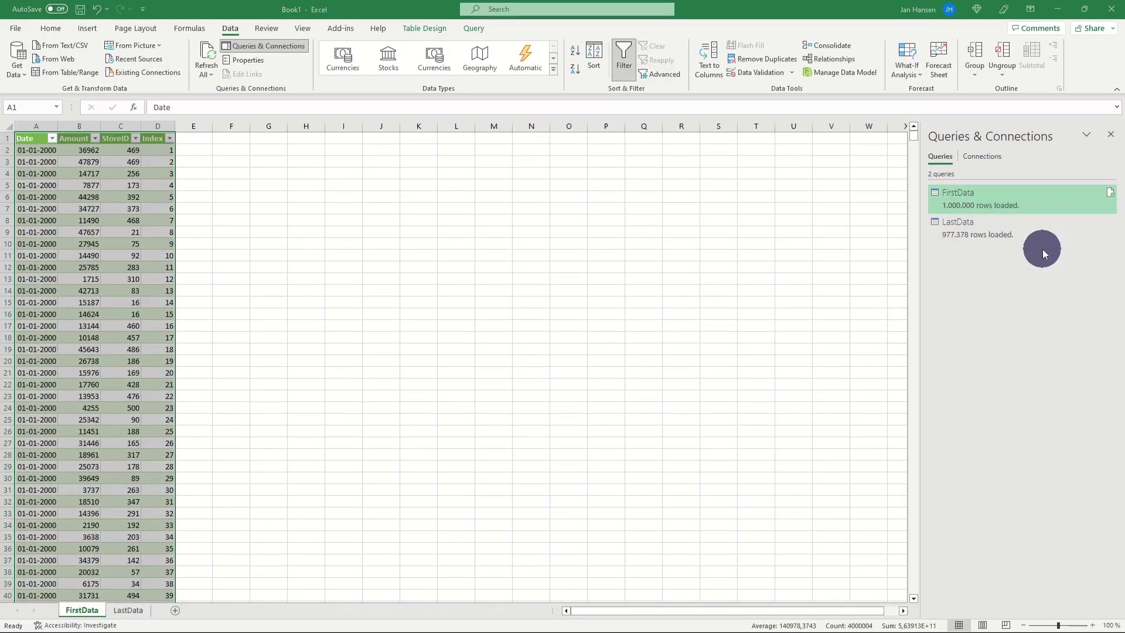
{"action": "left_click", "coordinate": [618, 344]}
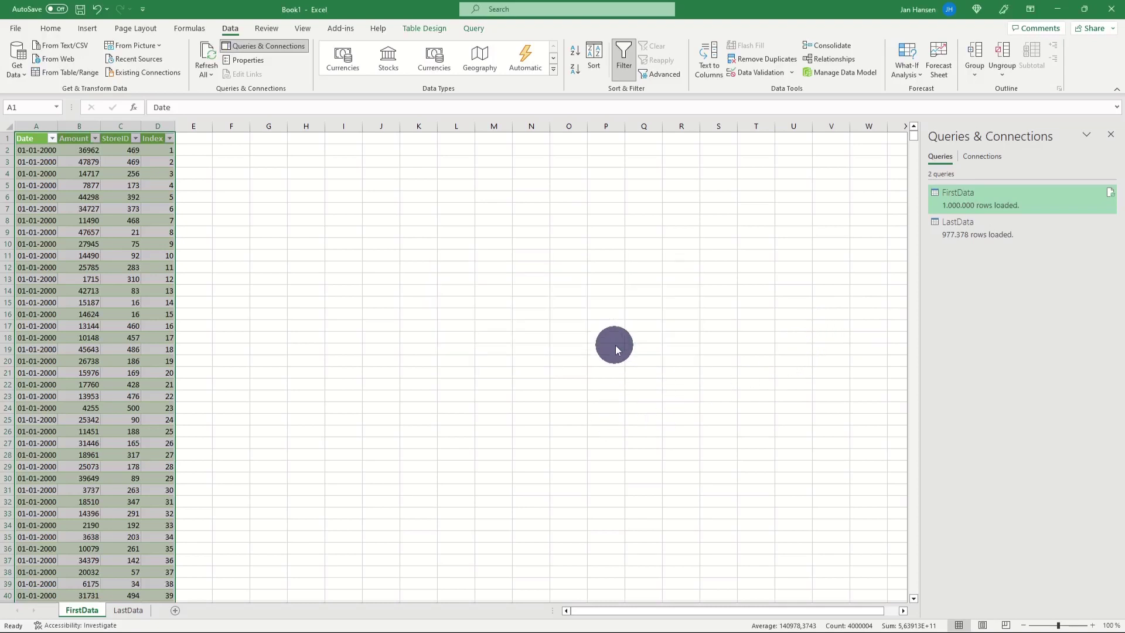
{"action": "right_click", "coordinate": [993, 209]}
{"action": "key", "text": "Escape"}
{"action": "key", "text": "Delete"}
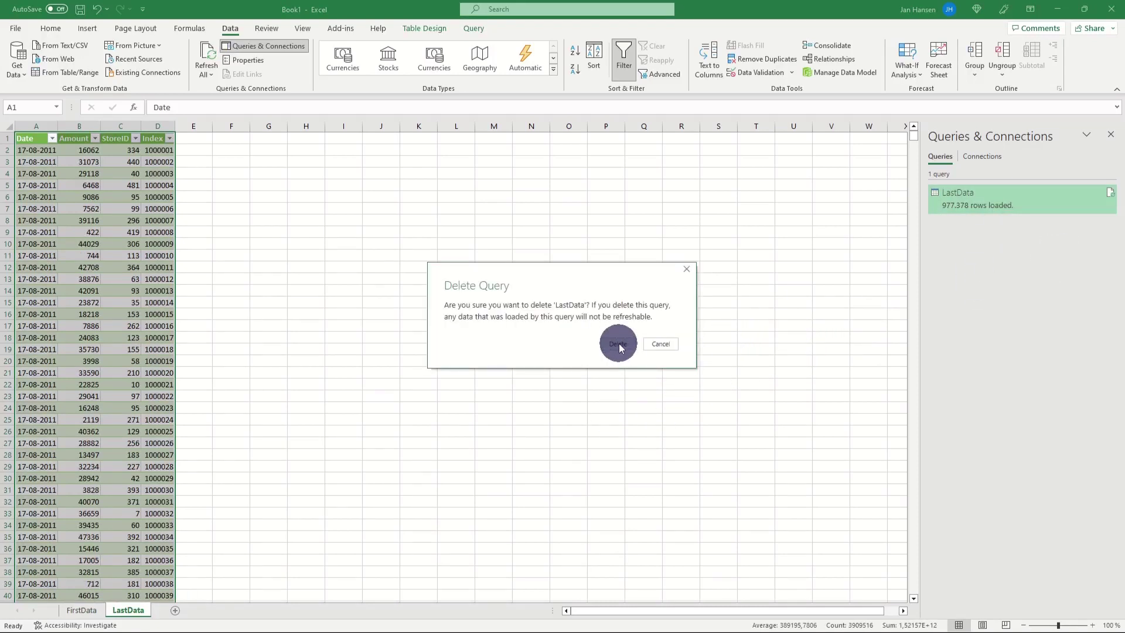
{"action": "left_click", "coordinate": [619, 344]}
- Close the queries pane and convert the LastData table to a normal range
{"action": "left_click", "coordinate": [152, 323]}
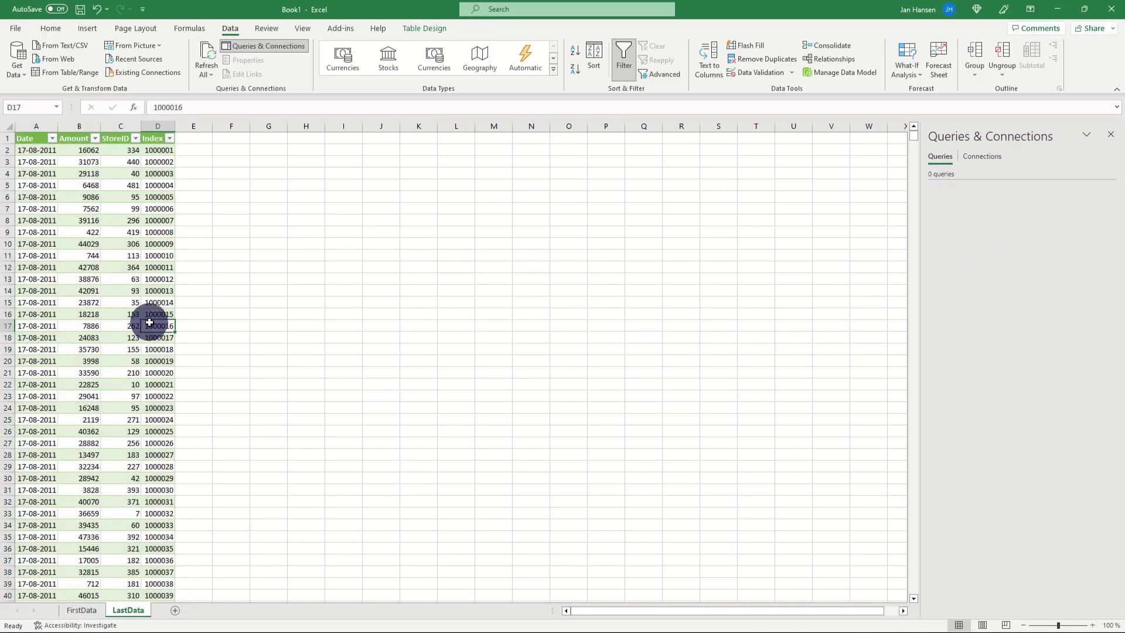
{"action": "left_click", "coordinate": [1110, 134]}
{"action": "left_click", "coordinate": [88, 279]}
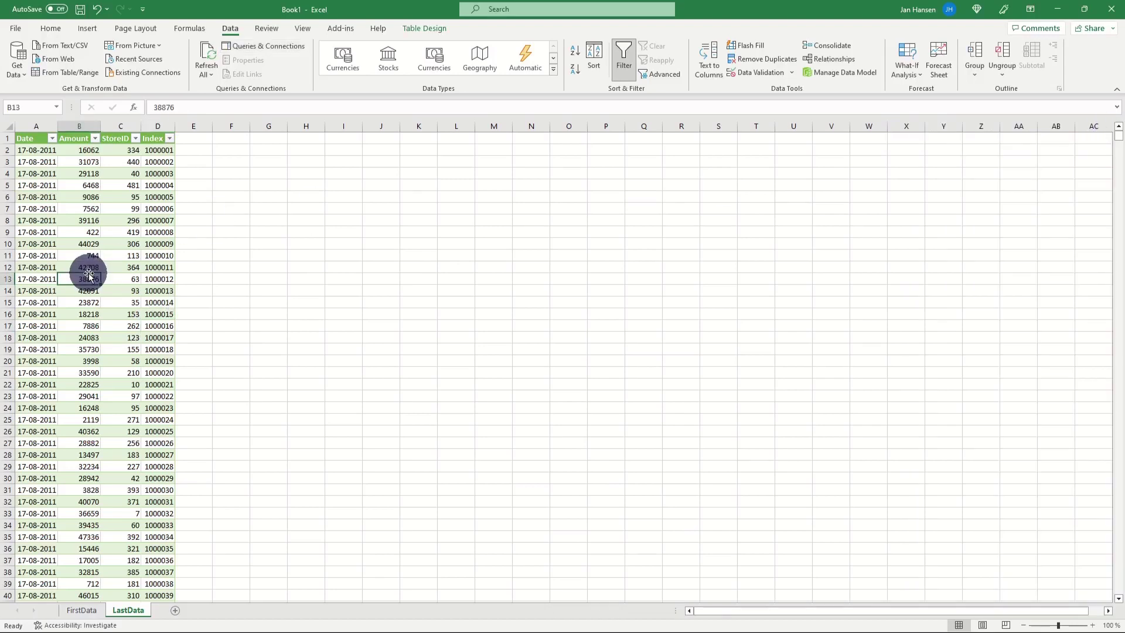
{"action": "left_click", "coordinate": [418, 33]}
{"action": "left_click", "coordinate": [117, 74]}
{"action": "left_click", "coordinate": [550, 352]}
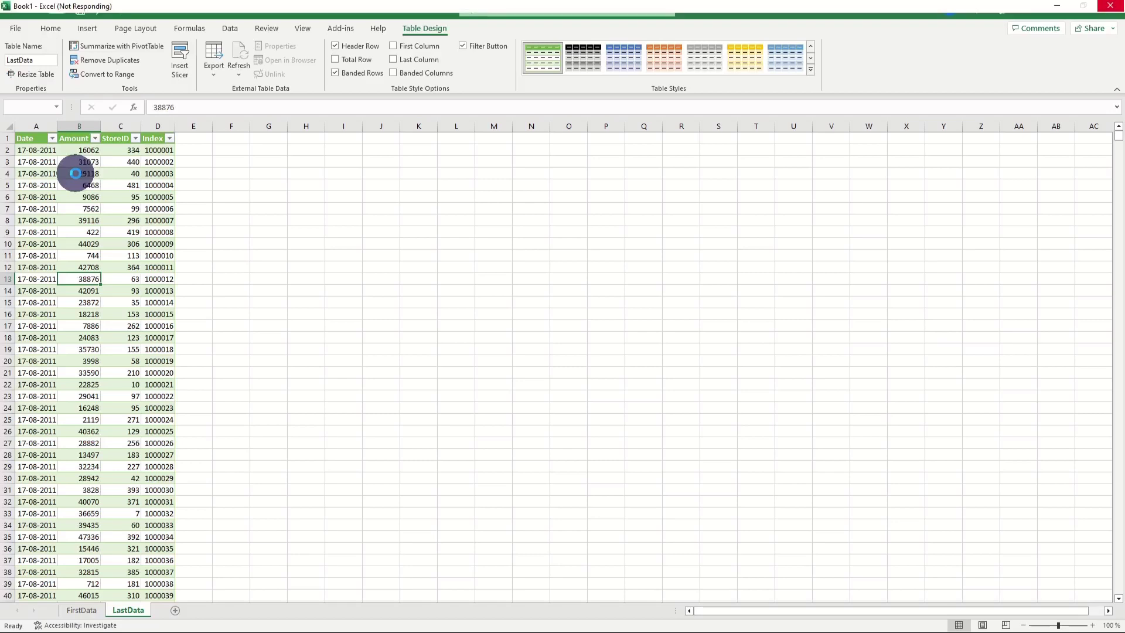
- On the FirstData sheet, convert its table to a normal cell range via Table Design and confirm Yes
{"action": "left_click", "coordinate": [76, 173]}
{"action": "left_click", "coordinate": [82, 610]}
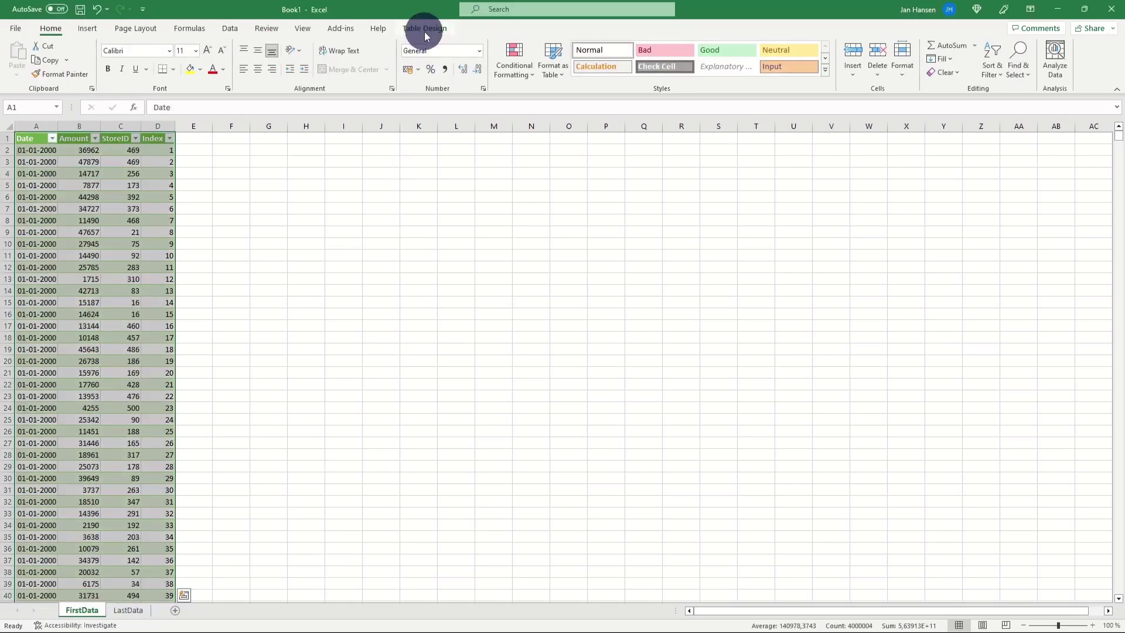
{"action": "left_click", "coordinate": [424, 28]}
{"action": "left_click", "coordinate": [113, 79]}
{"action": "left_click", "coordinate": [537, 353]}
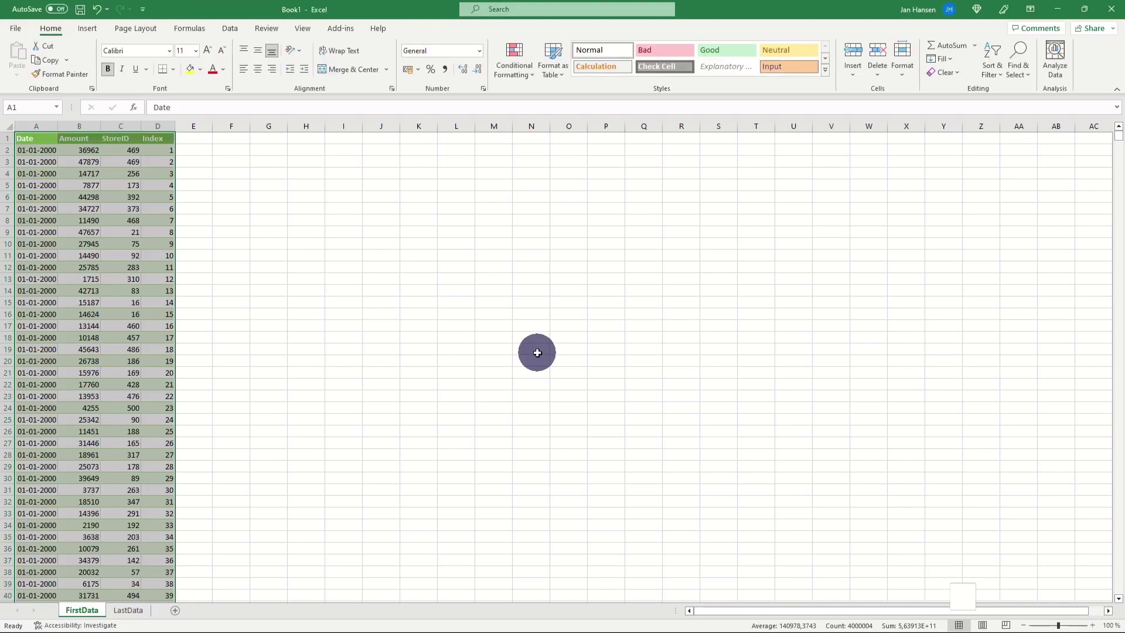
{"action": "left_click", "coordinate": [188, 138]}
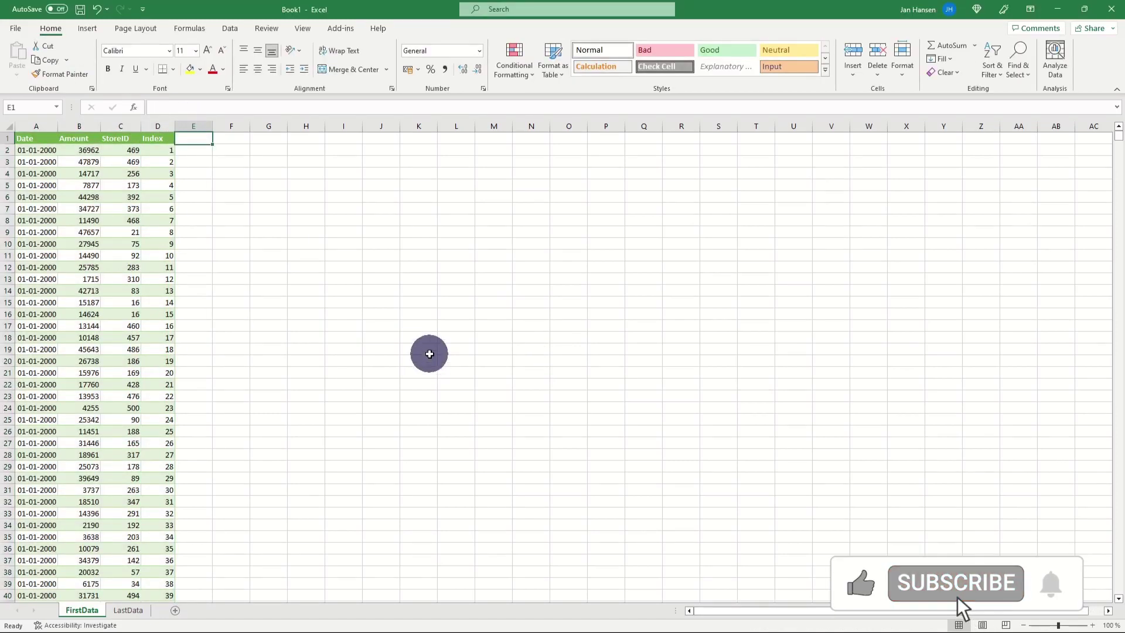